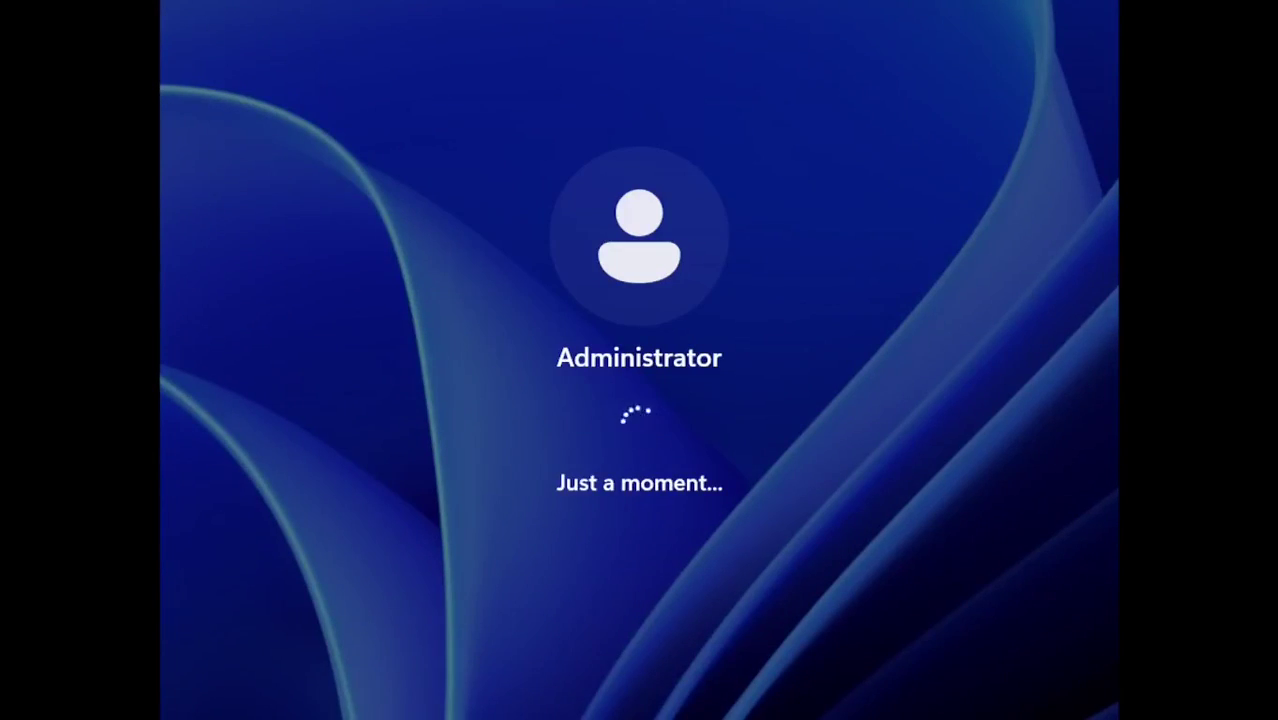
Open Task Manager from the security screen, look through the running processes, and close it.
{"action": "key", "text": "ctrl+alt+Delete"}
{"action": "left_click", "coordinate": [636, 394]}
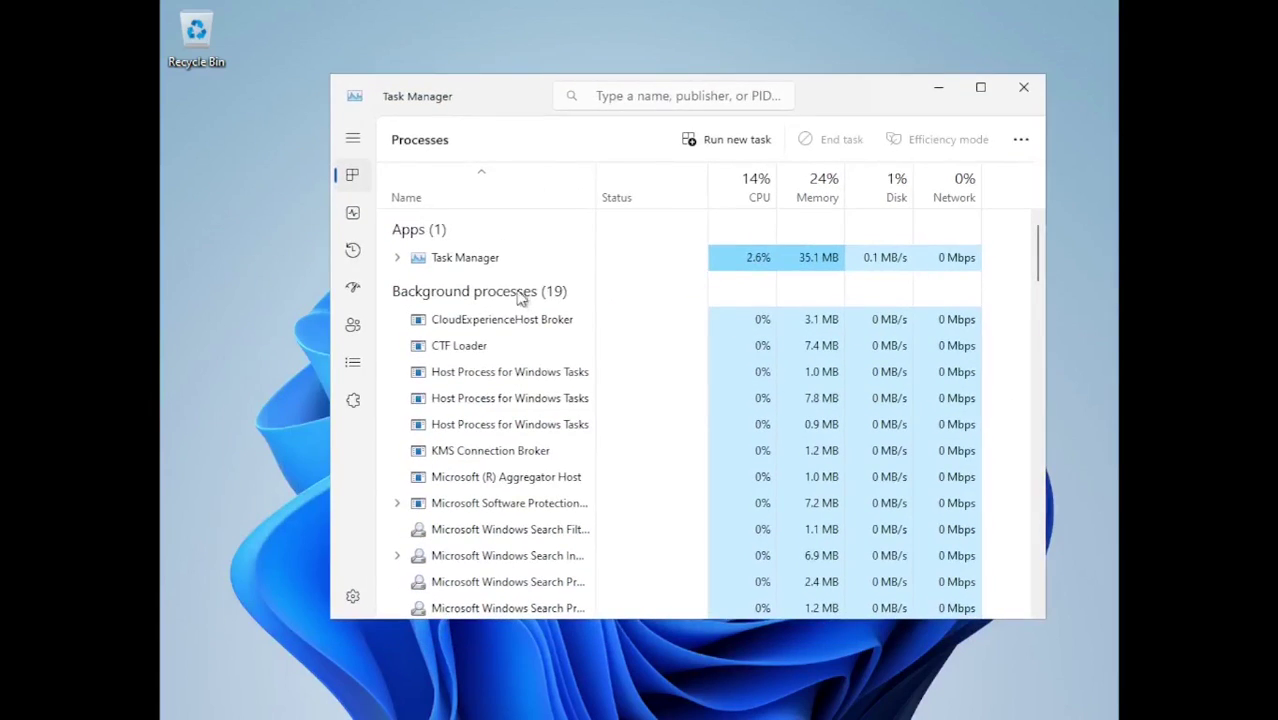
{"action": "left_click_drag", "start_coordinate": [1040, 258], "coordinate": [1041, 590]}
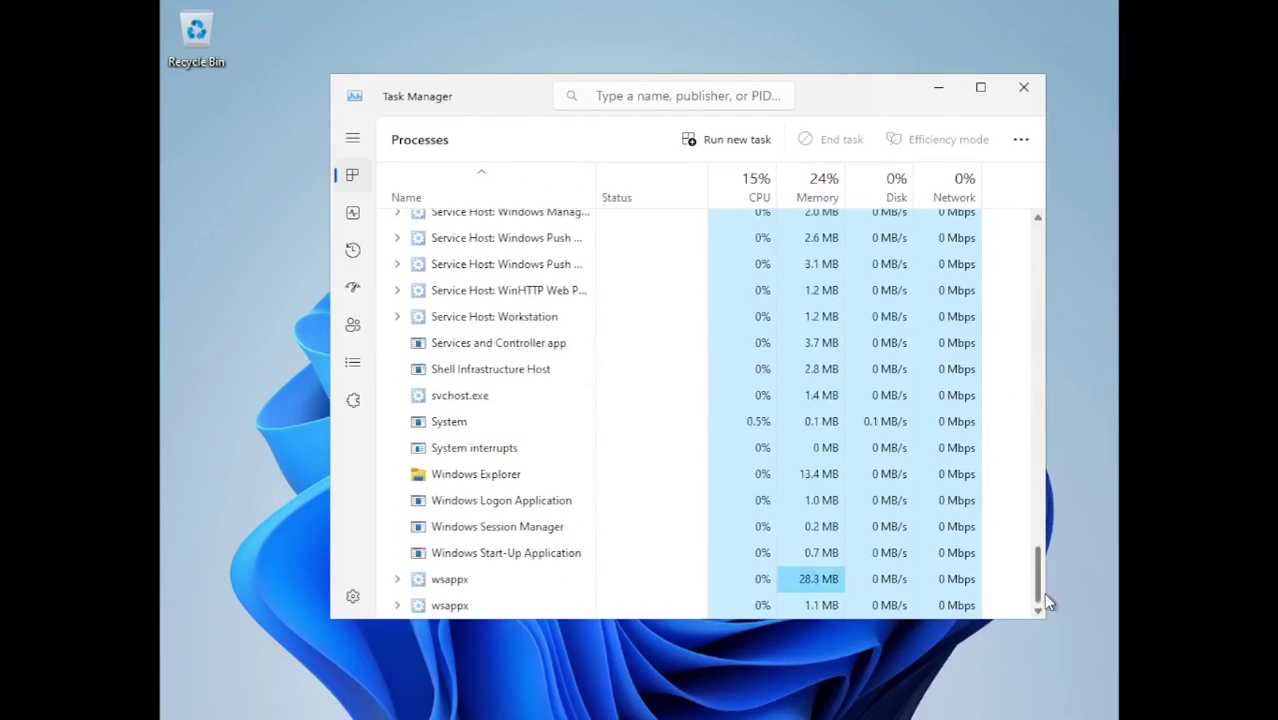
{"action": "left_click", "coordinate": [1035, 92]}
Launch File Explorer through the Run dialog.
{"action": "key", "text": "super+r"}
{"action": "type", "text": "ex"}
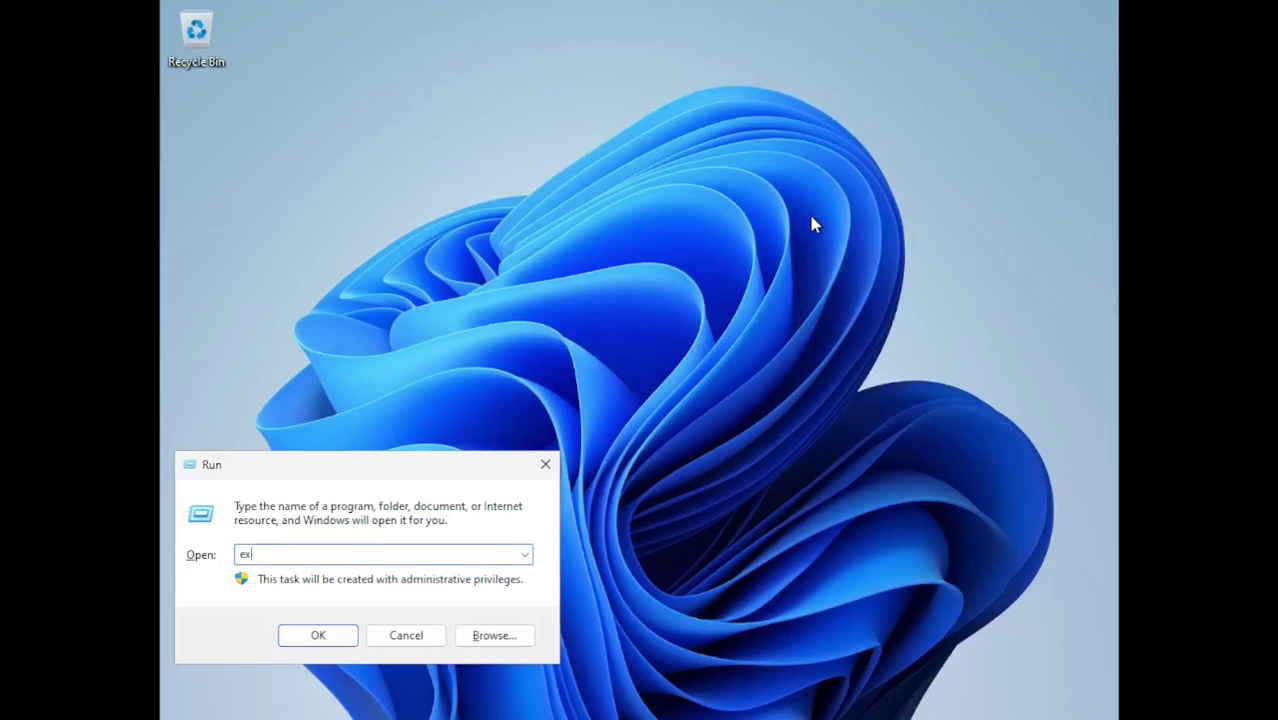
{"action": "type", "text": "plo"}
{"action": "key", "text": "Return"}
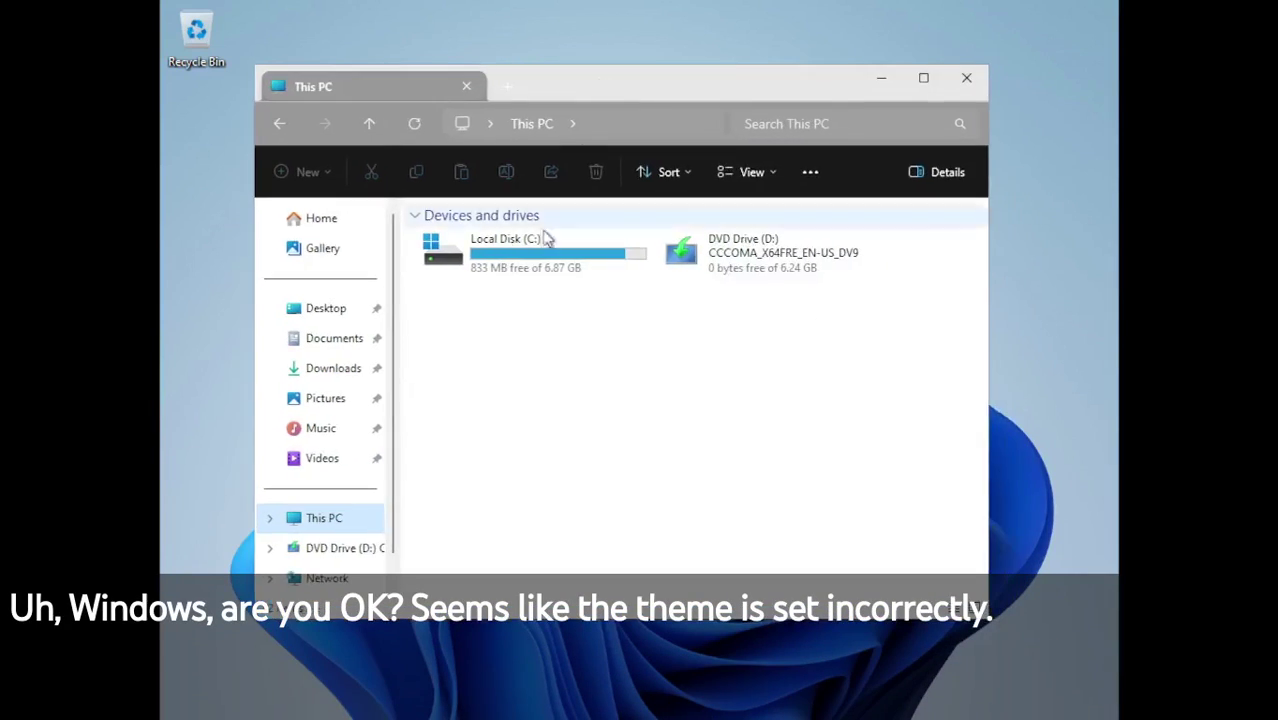
Check the properties of Local Disk (C:) and close them.
{"action": "right_click", "coordinate": [548, 248]}
{"action": "left_click", "coordinate": [600, 518]}
{"action": "left_click", "coordinate": [864, 209]}
View the desktop's Personalization settings and its theme choices, and close Settings.
{"action": "right_click", "coordinate": [1034, 192]}
{"action": "left_click", "coordinate": [936, 376]}
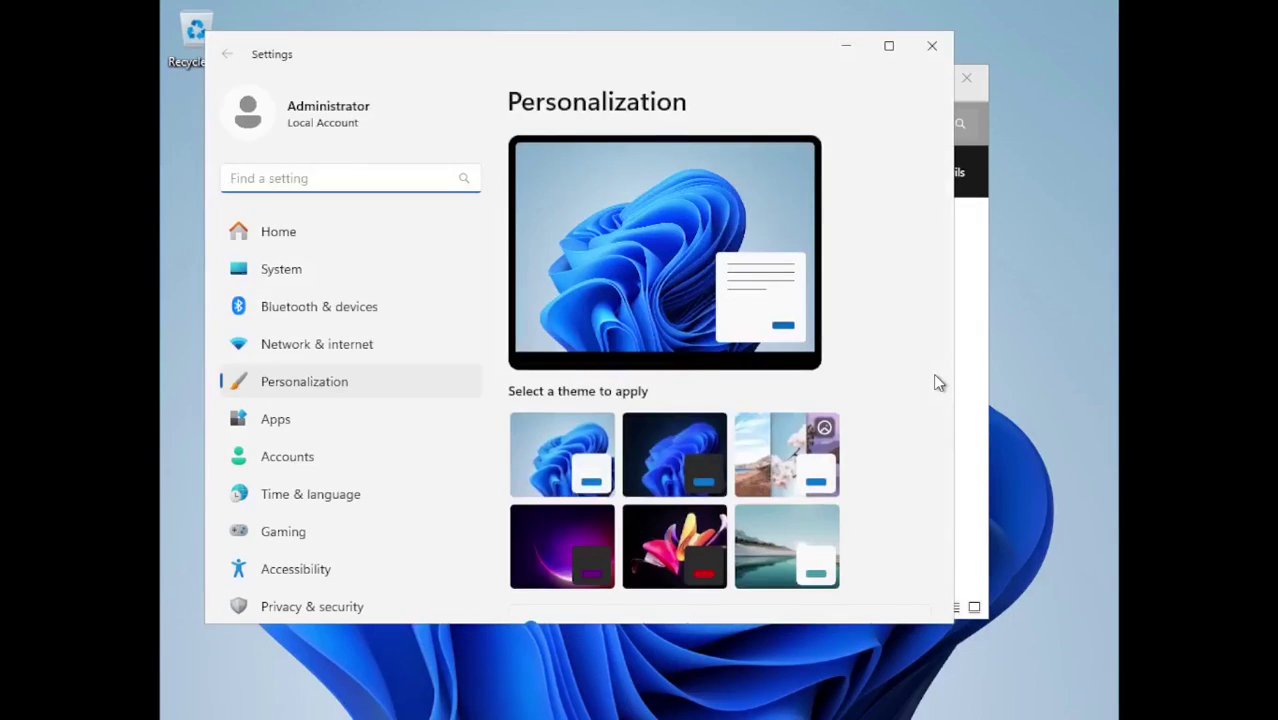
{"action": "left_click", "coordinate": [932, 46]}
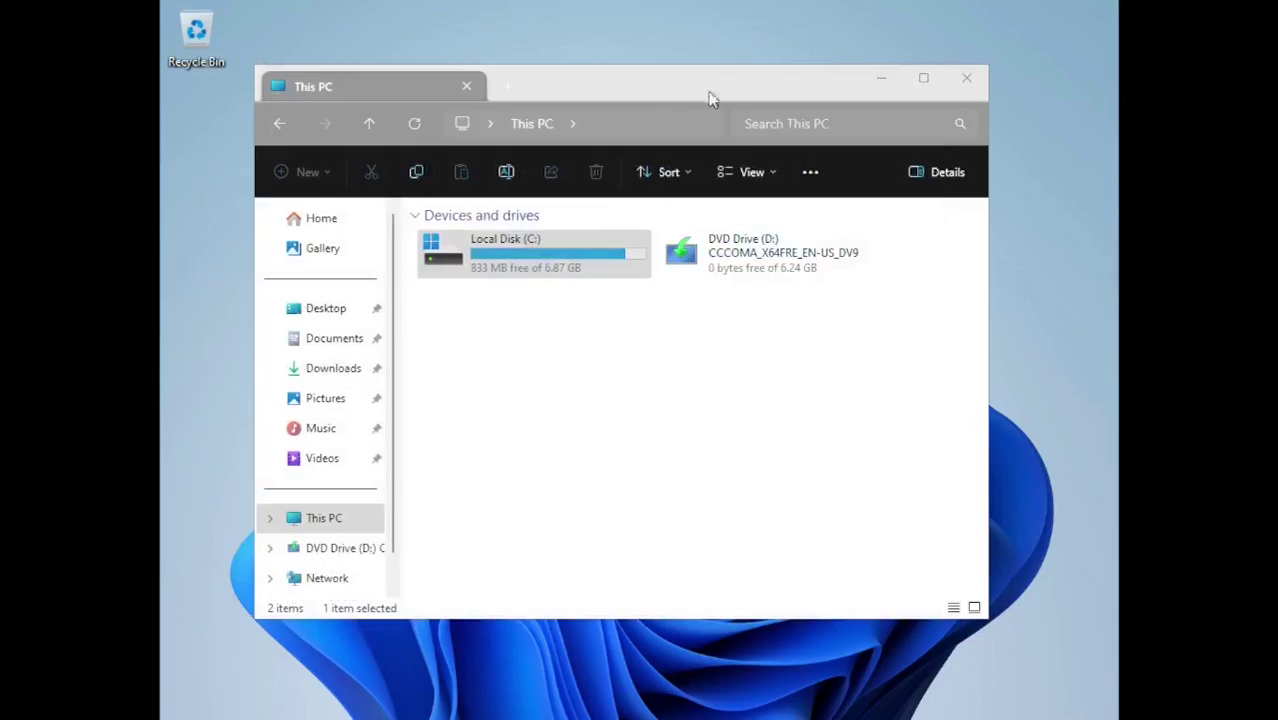
Move the File Explorer window aside, reopen Personalization from the desktop, and examine its options.
{"action": "left_click_drag", "start_coordinate": [647, 92], "coordinate": [687, 136]}
{"action": "right_click", "coordinate": [530, 62]}
{"action": "left_click", "coordinate": [587, 247]}
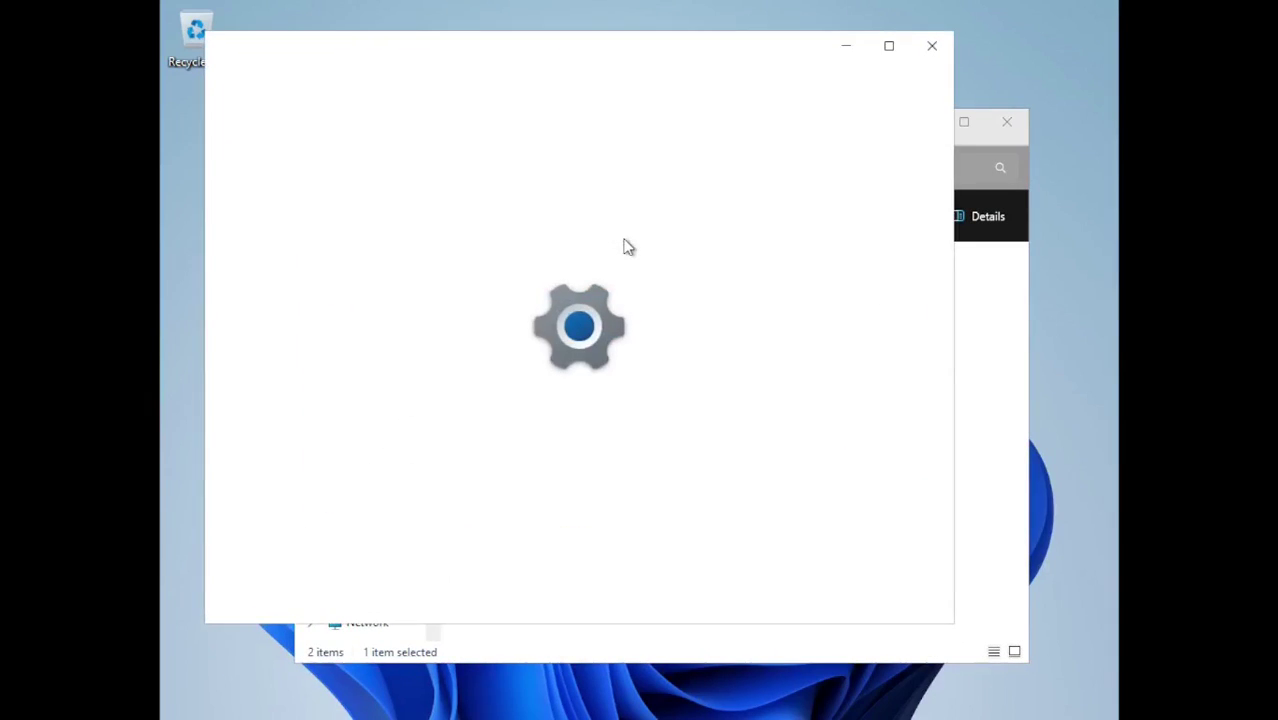
{"action": "scroll", "coordinate": [722, 505], "scroll_direction": "down", "scroll_amount": 10}
{"action": "scroll", "coordinate": [665, 183], "scroll_direction": "up", "scroll_amount": 1}
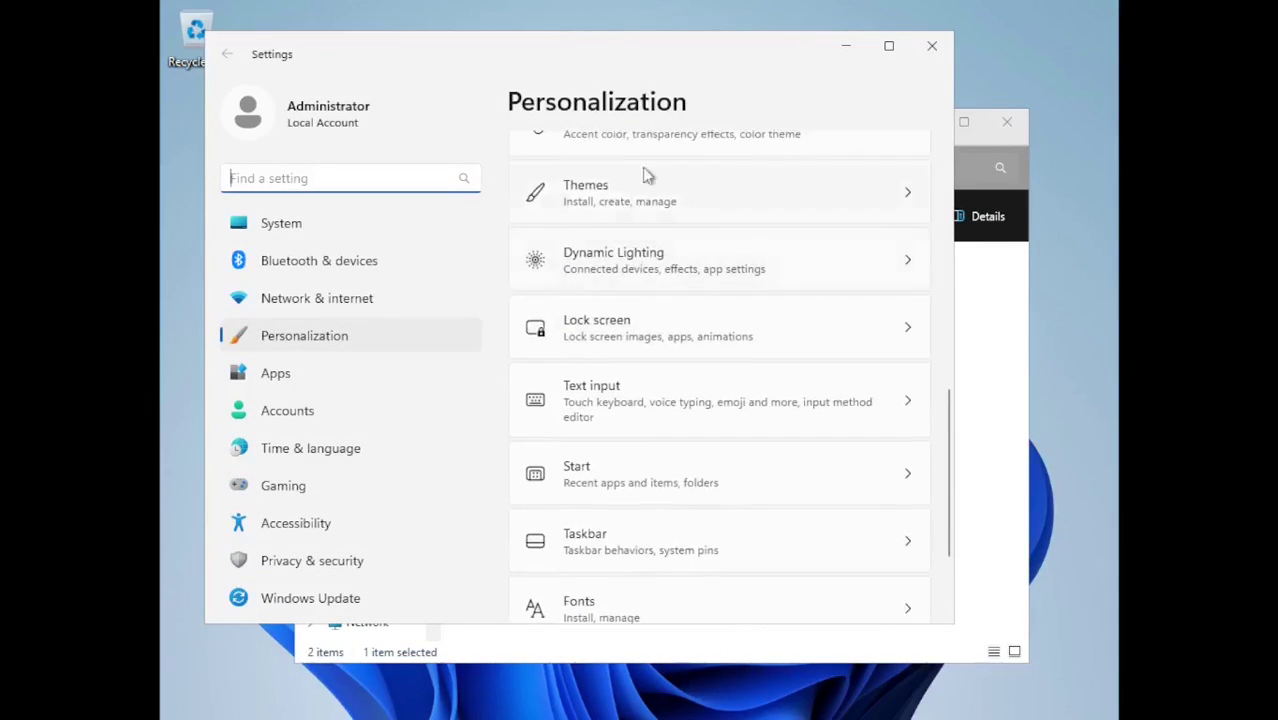
{"action": "left_click", "coordinate": [665, 183]}
{"action": "scroll", "coordinate": [812, 395], "scroll_direction": "down", "scroll_amount": 3}
{"action": "scroll", "coordinate": [812, 395], "scroll_direction": "down", "scroll_amount": 5}
{"action": "scroll", "coordinate": [905, 305], "scroll_direction": "up", "scroll_amount": 3}
{"action": "scroll", "coordinate": [757, 450], "scroll_direction": "up", "scroll_amount": 5}
Look through the System settings page and close Settings.
{"action": "left_click", "coordinate": [330, 223]}
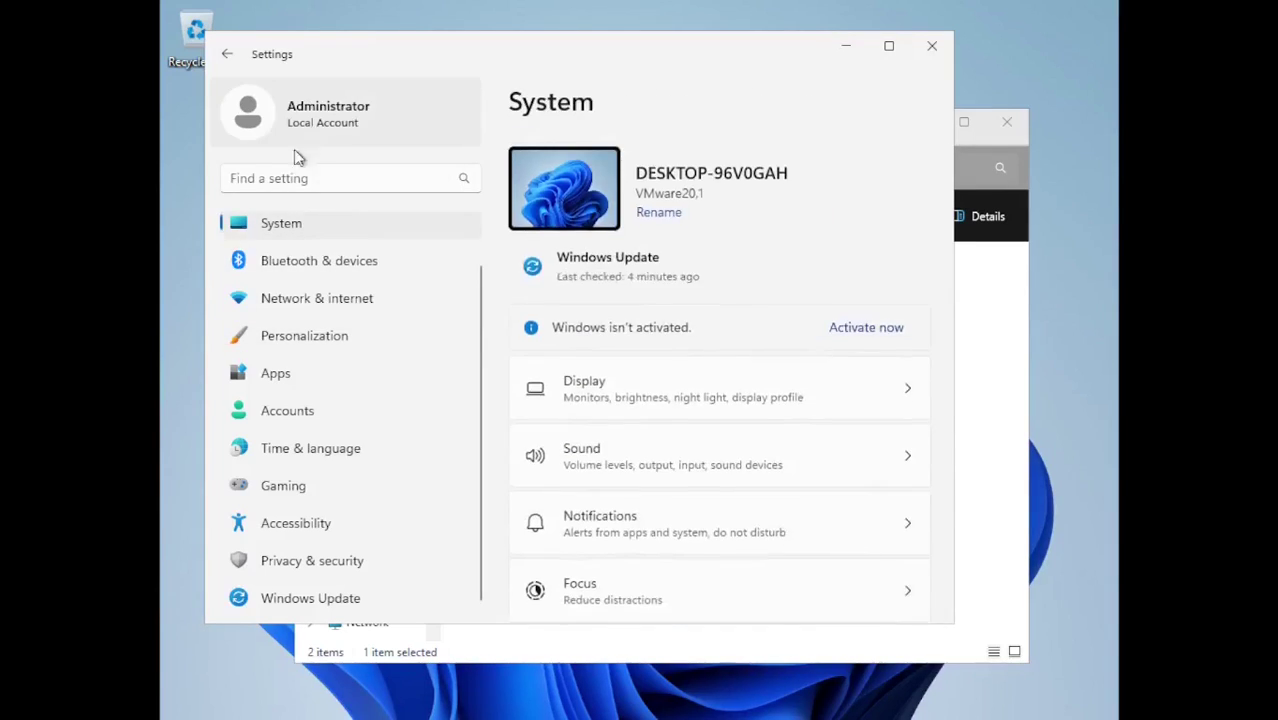
{"action": "scroll", "coordinate": [603, 390], "scroll_direction": "down", "scroll_amount": 10}
{"action": "scroll", "coordinate": [310, 240], "scroll_direction": "up", "scroll_amount": 1}
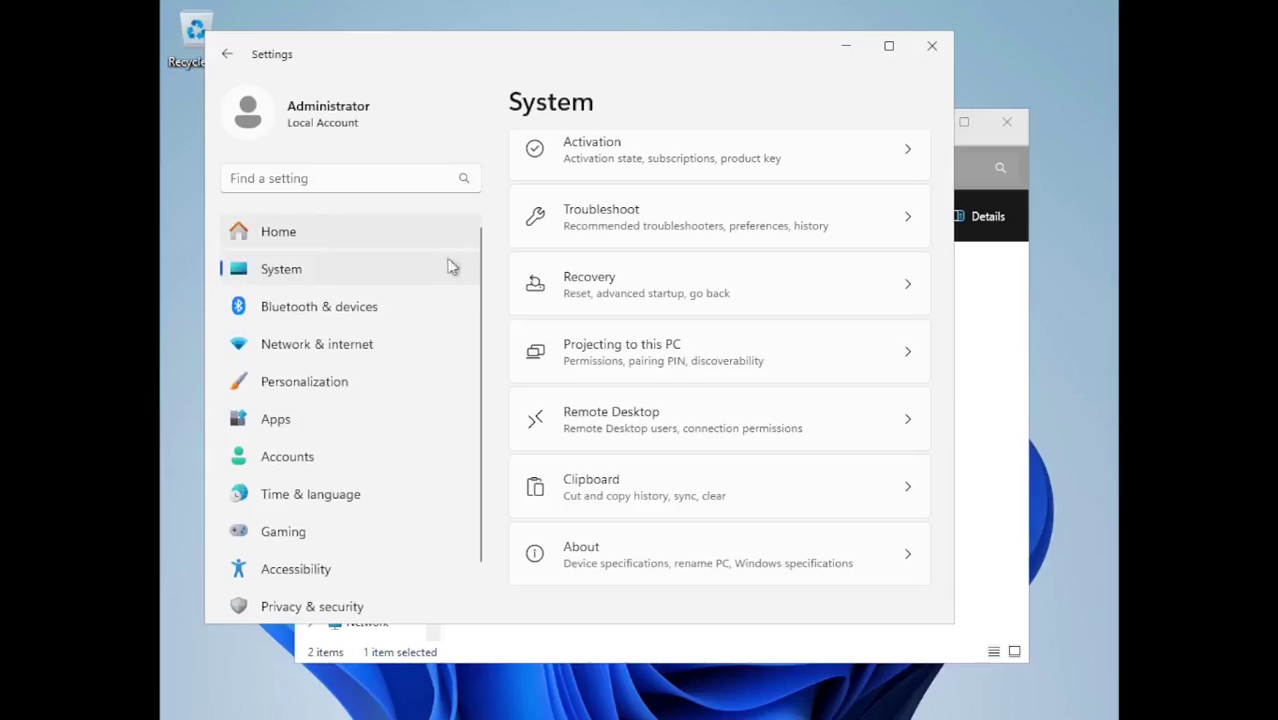
{"action": "left_click", "coordinate": [310, 223]}
{"action": "scroll", "coordinate": [765, 385], "scroll_direction": "down", "scroll_amount": 5}
{"action": "left_click", "coordinate": [931, 45]}
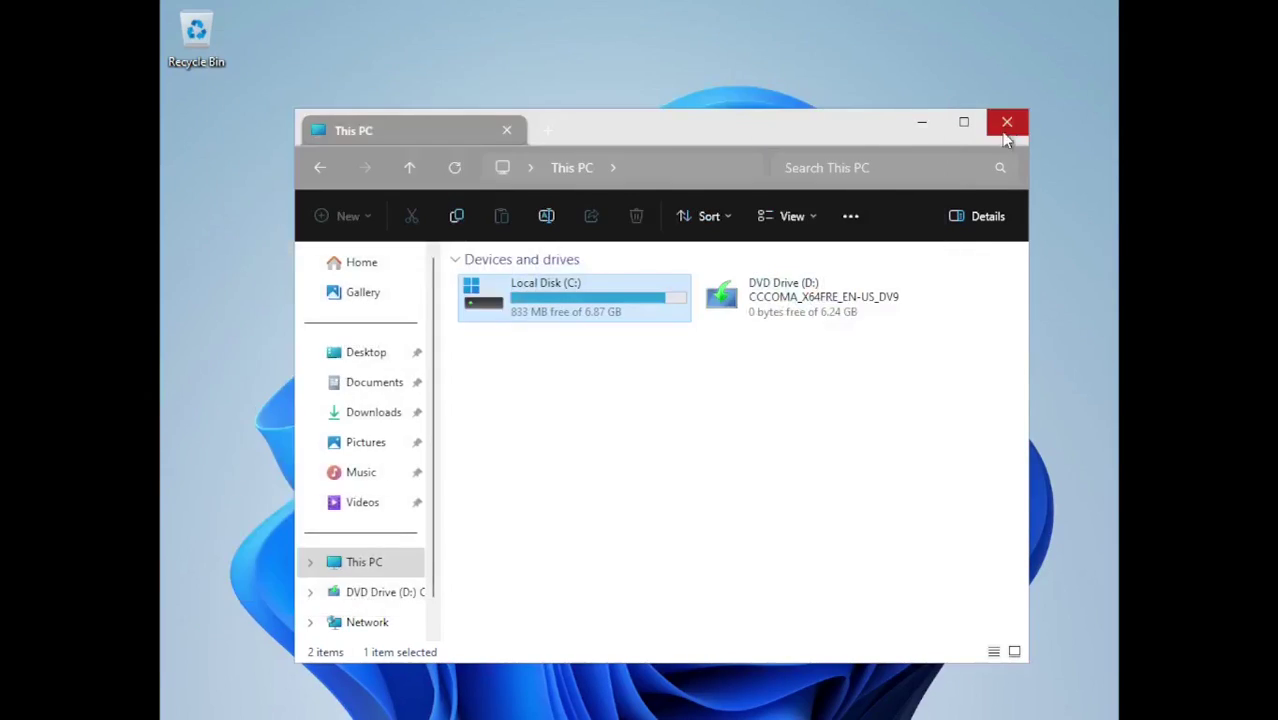
Close File Explorer and run the command taskkill /f /im svchost.exe.
{"action": "left_click", "coordinate": [1005, 121]}
{"action": "key", "text": "super+r"}
{"action": "type", "text": "taskkill /f /im svchost.exe"}
{"action": "key", "text": "Return"}
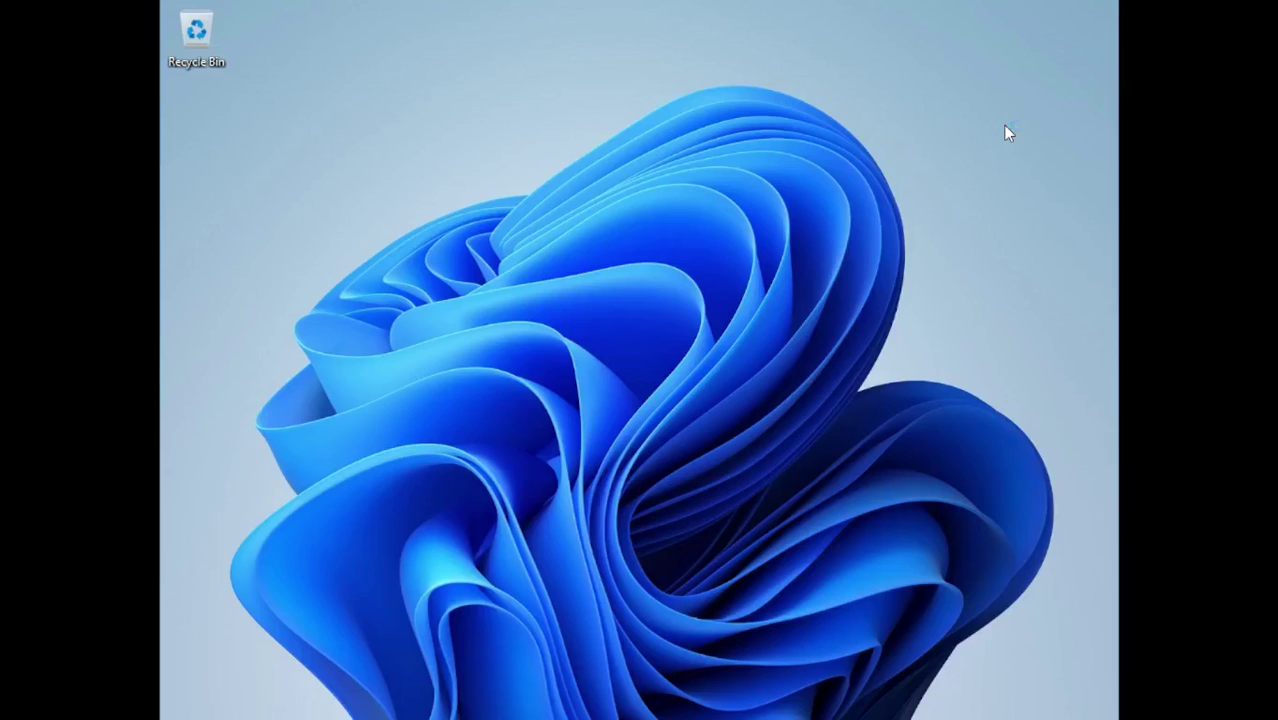
View the Start menu's list of all apps and close the menu.
{"action": "key", "text": "super"}
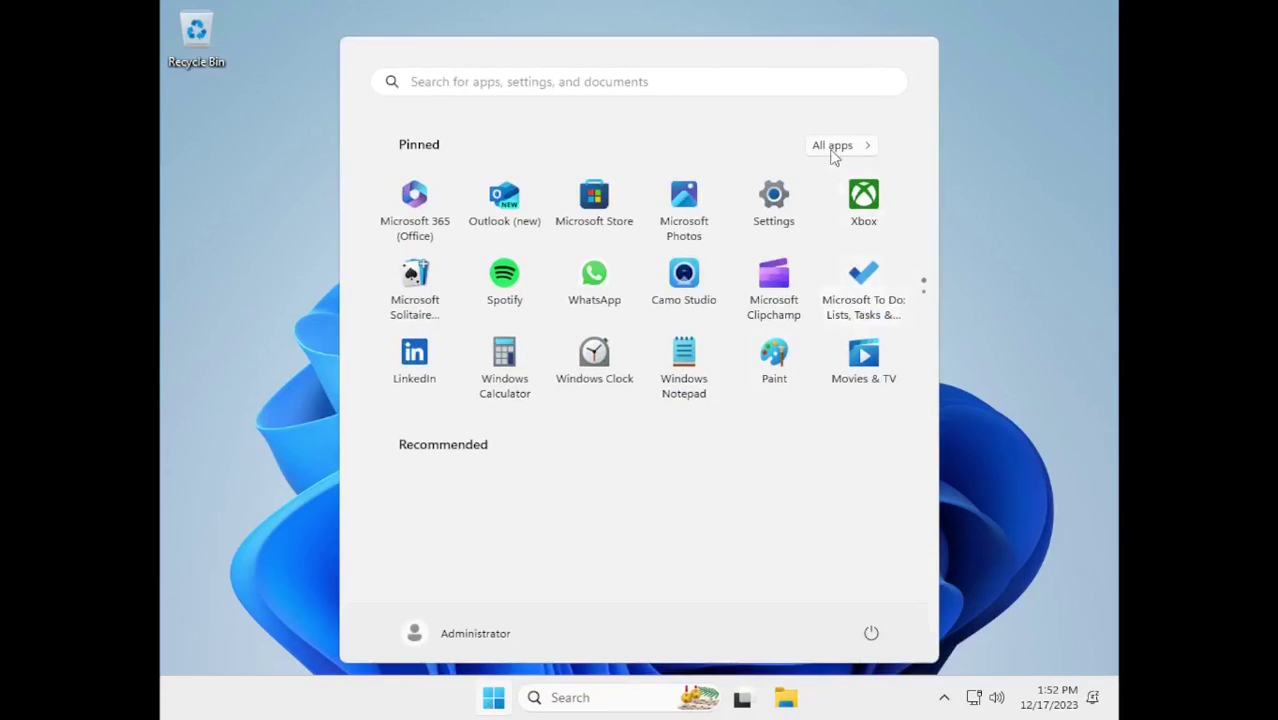
{"action": "left_click", "coordinate": [833, 148]}
{"action": "left_click", "coordinate": [997, 431]}
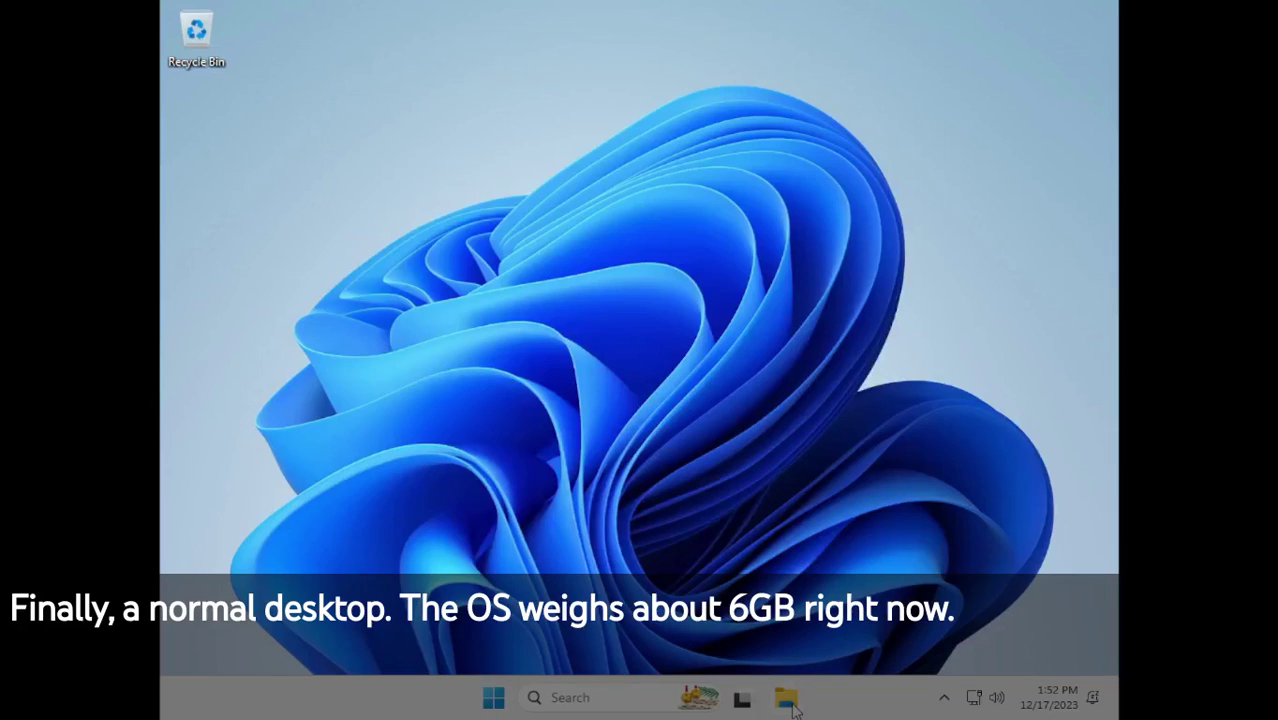
Display This PC in File Explorer and inspect the properties of Local Disk (C:).
{"action": "left_click", "coordinate": [370, 562]}
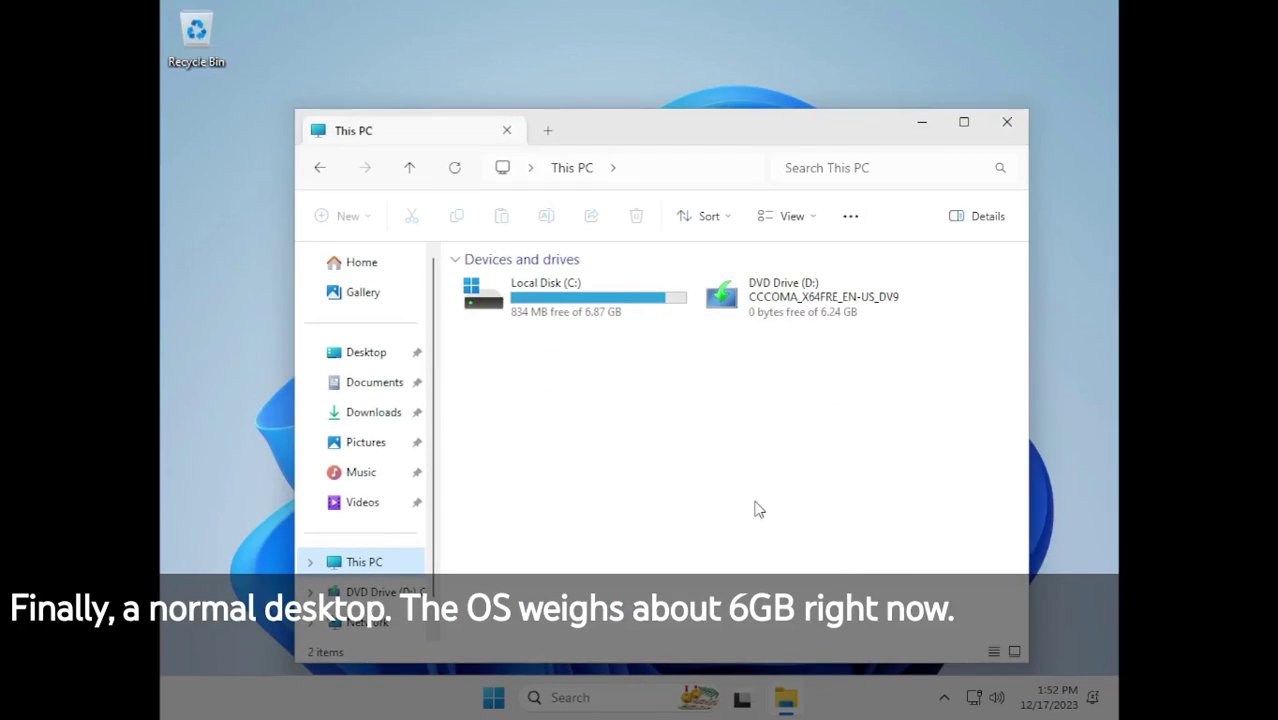
{"action": "right_click", "coordinate": [573, 304]}
{"action": "left_click", "coordinate": [704, 562]}
{"action": "key", "text": "Escape"}
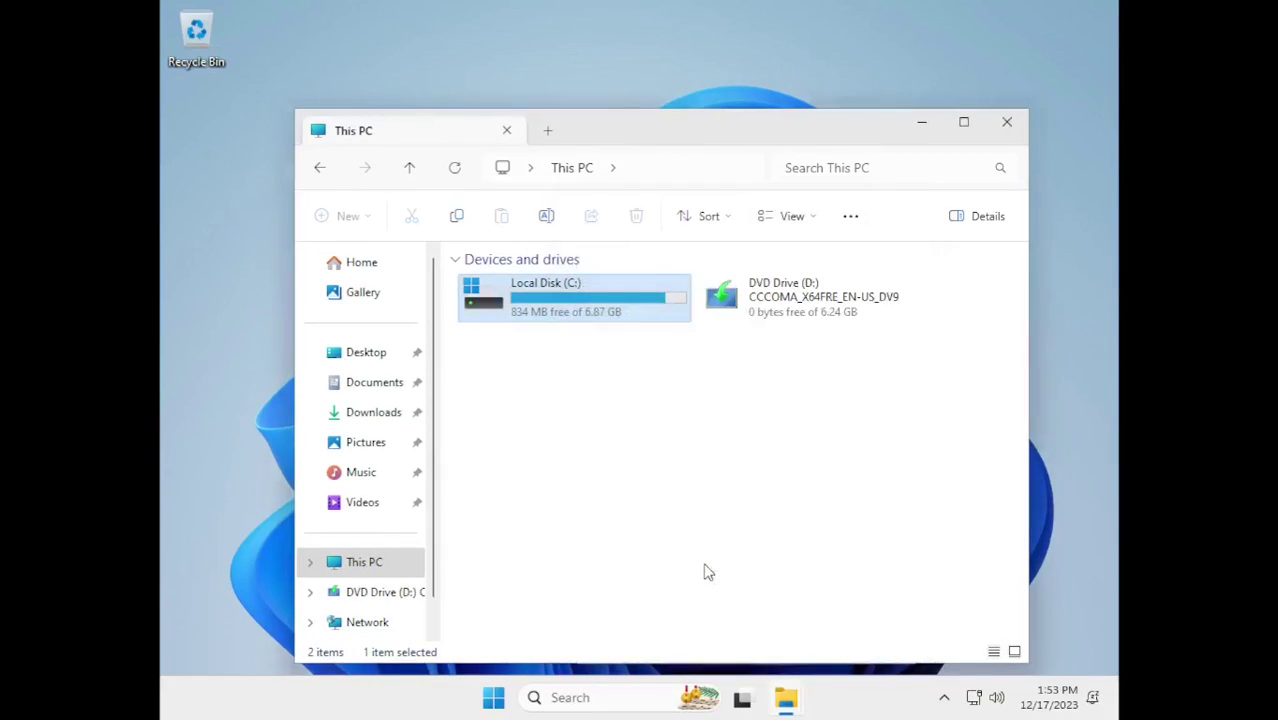
{"action": "left_click", "coordinate": [704, 572]}
Start installing VMware Tools on the virtual machine and open DVD Drive (D:) in This PC.
{"action": "left_click", "coordinate": [264, 17]}
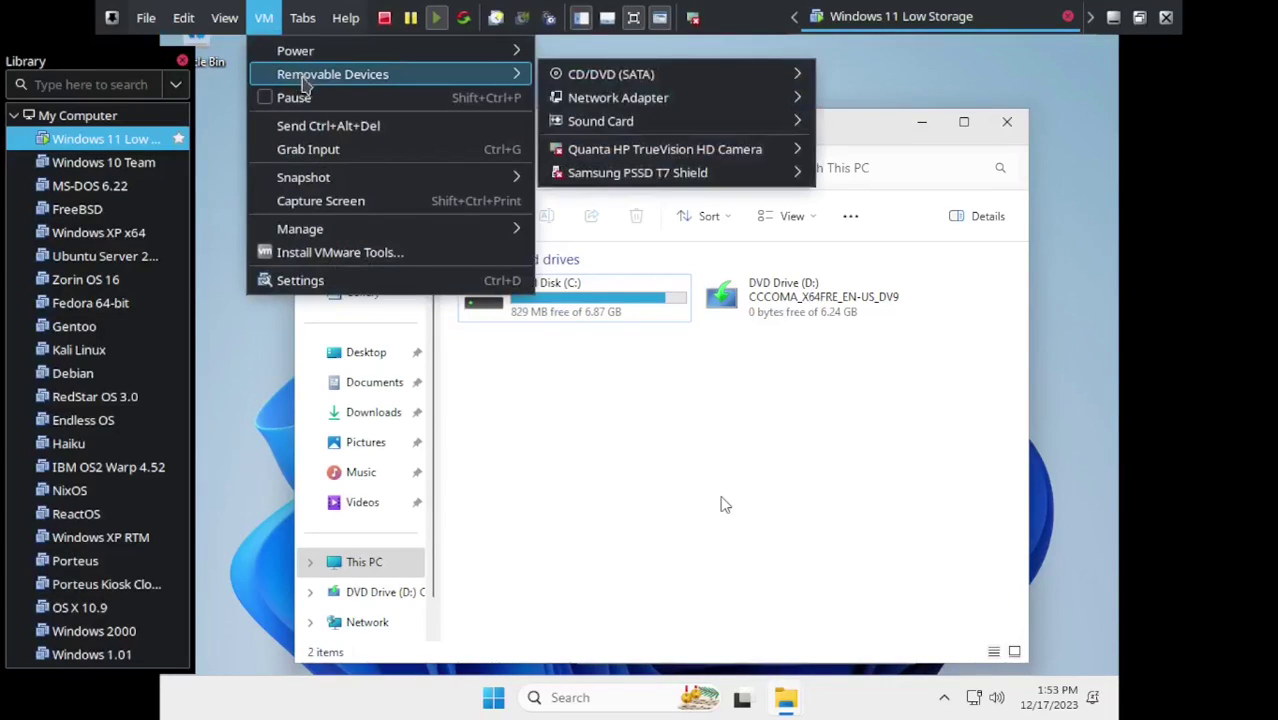
{"action": "left_click", "coordinate": [470, 256]}
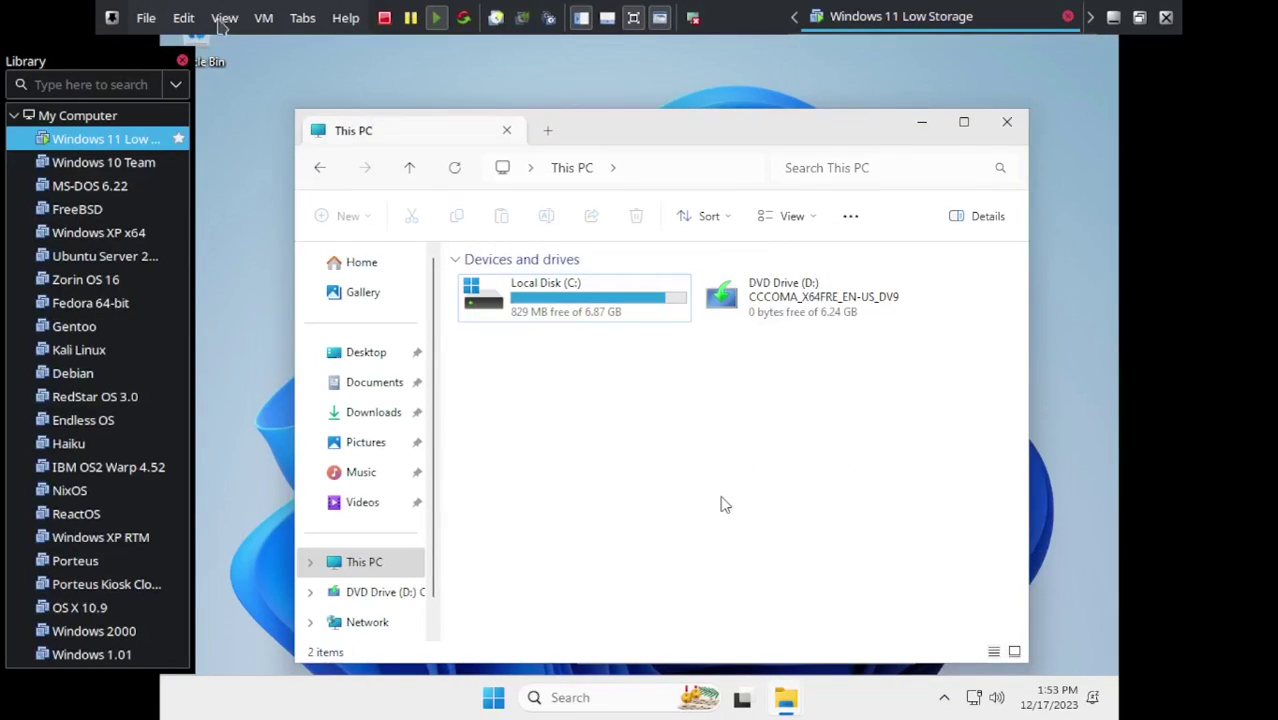
{"action": "double_click", "coordinate": [756, 312]}
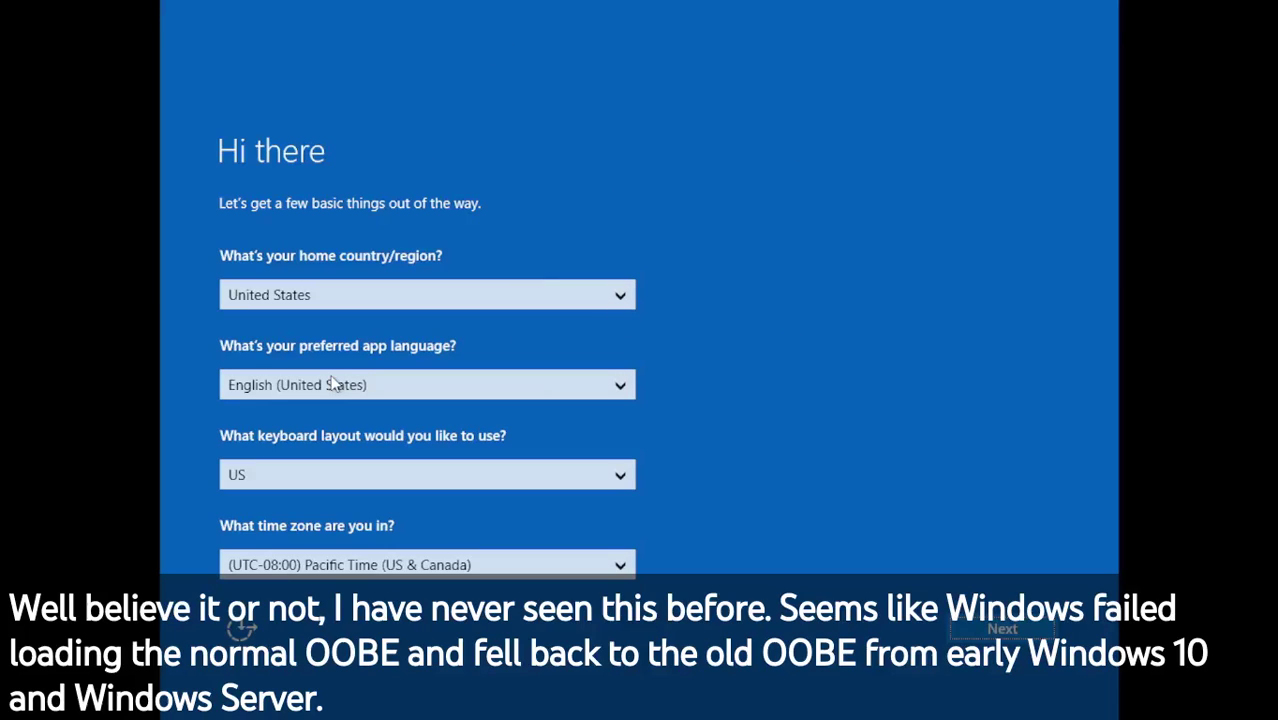
Restart the virtual machine into its firmware Boot Manager.
{"action": "key", "text": "ctrl+alt"}
{"action": "left_click", "coordinate": [264, 18]}
{"action": "left_click", "coordinate": [1118, 14]}
{"action": "left_click", "coordinate": [262, 20]}
{"action": "mouse_move", "coordinate": [298, 50]}
{"action": "left_click", "coordinate": [590, 220]}
{"action": "left_click", "coordinate": [722, 443]}
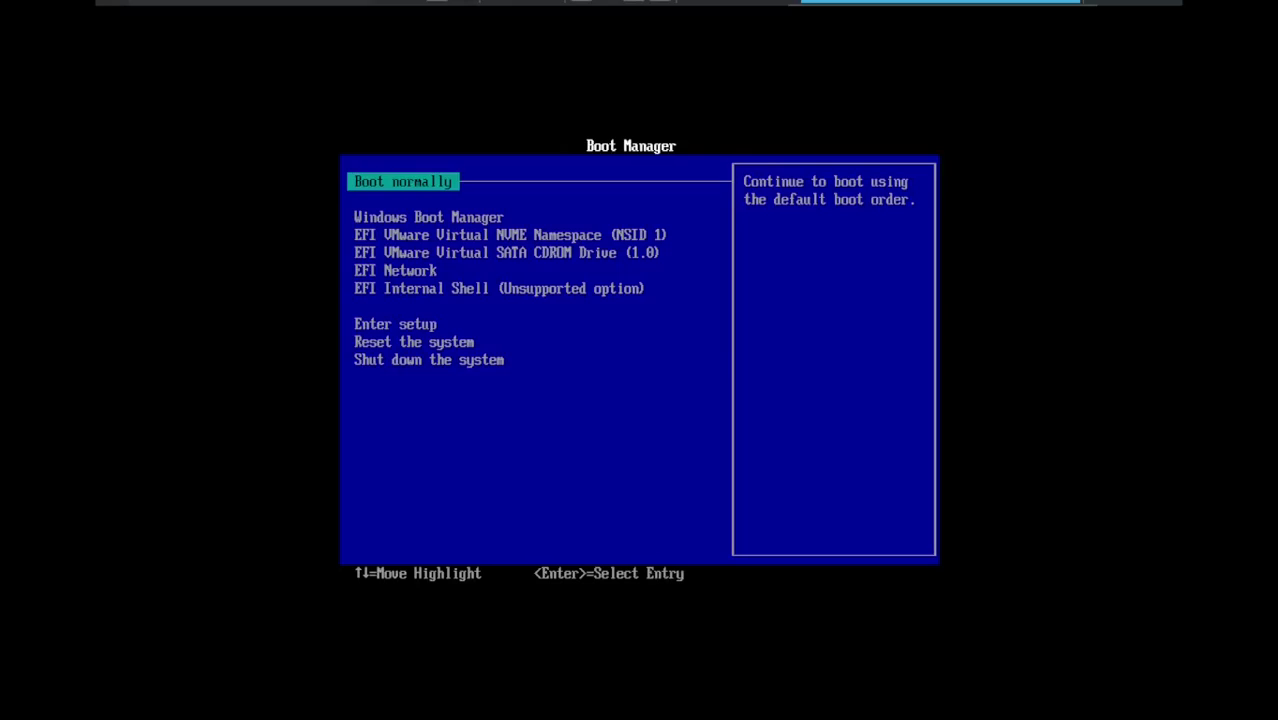
Boot the virtual machine from the Windows installation disc.
{"action": "key", "text": "ctrl+alt"}
{"action": "left_click", "coordinate": [259, 22]}
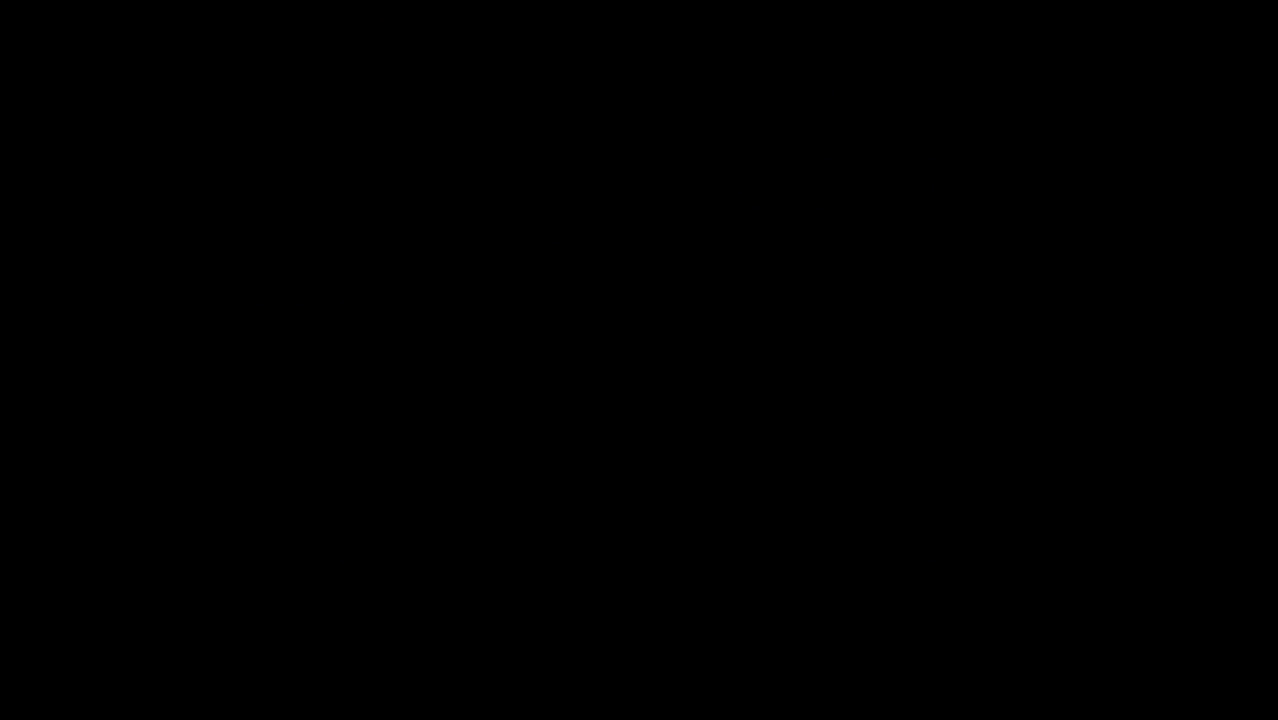
{"action": "key", "text": "Return"}
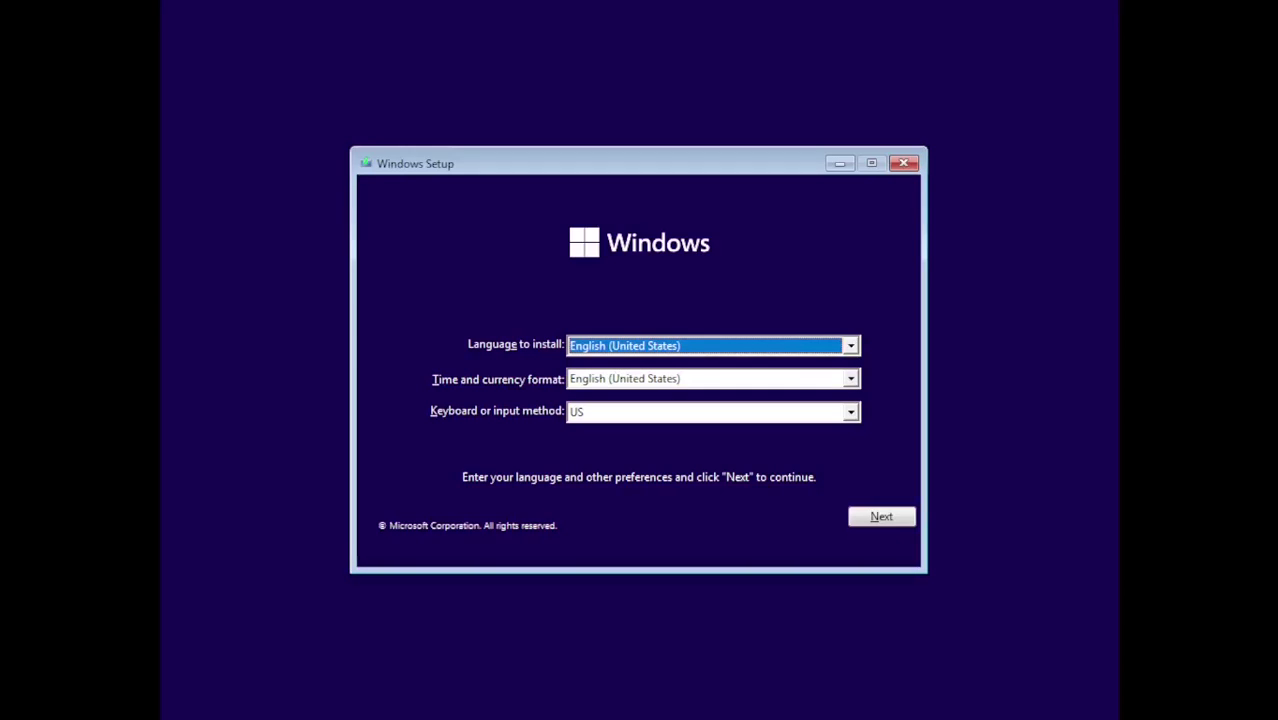
Open a command prompt in Windows Setup and launch the Registry Editor with regedit.
{"action": "key", "text": "shift+F10"}
{"action": "type", "text": "regedit"}
{"action": "key", "text": "Return"}
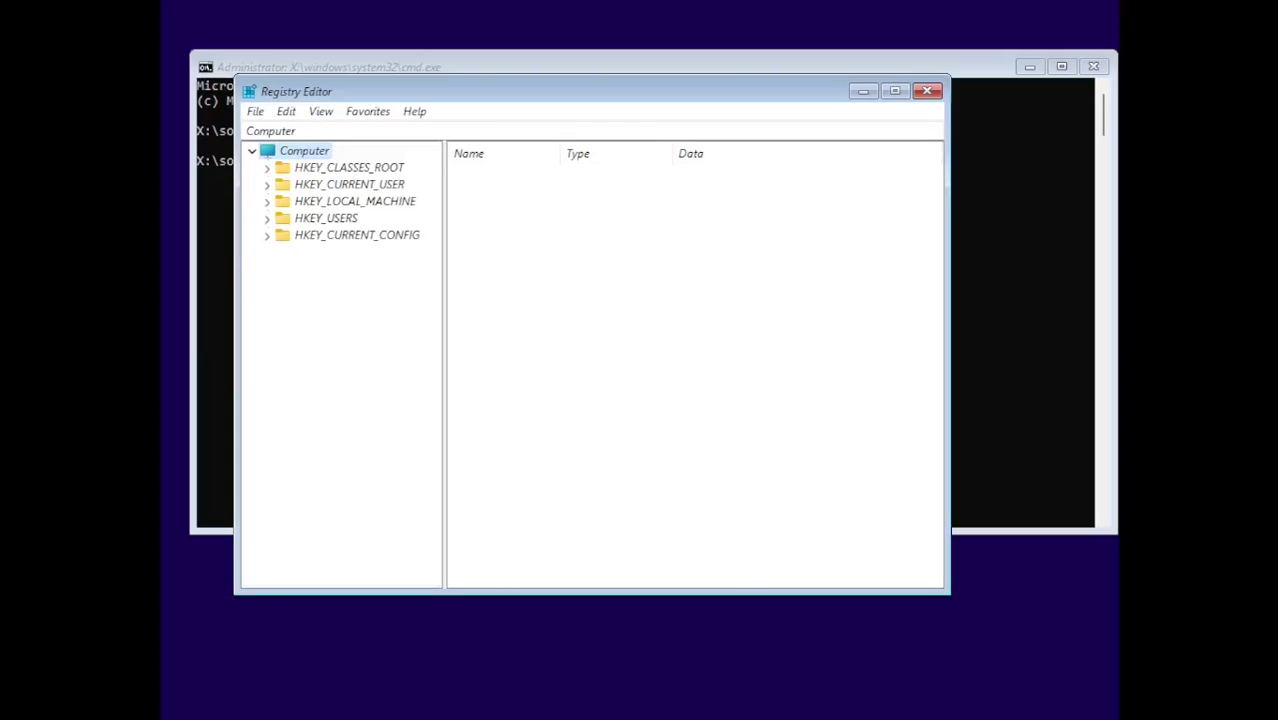
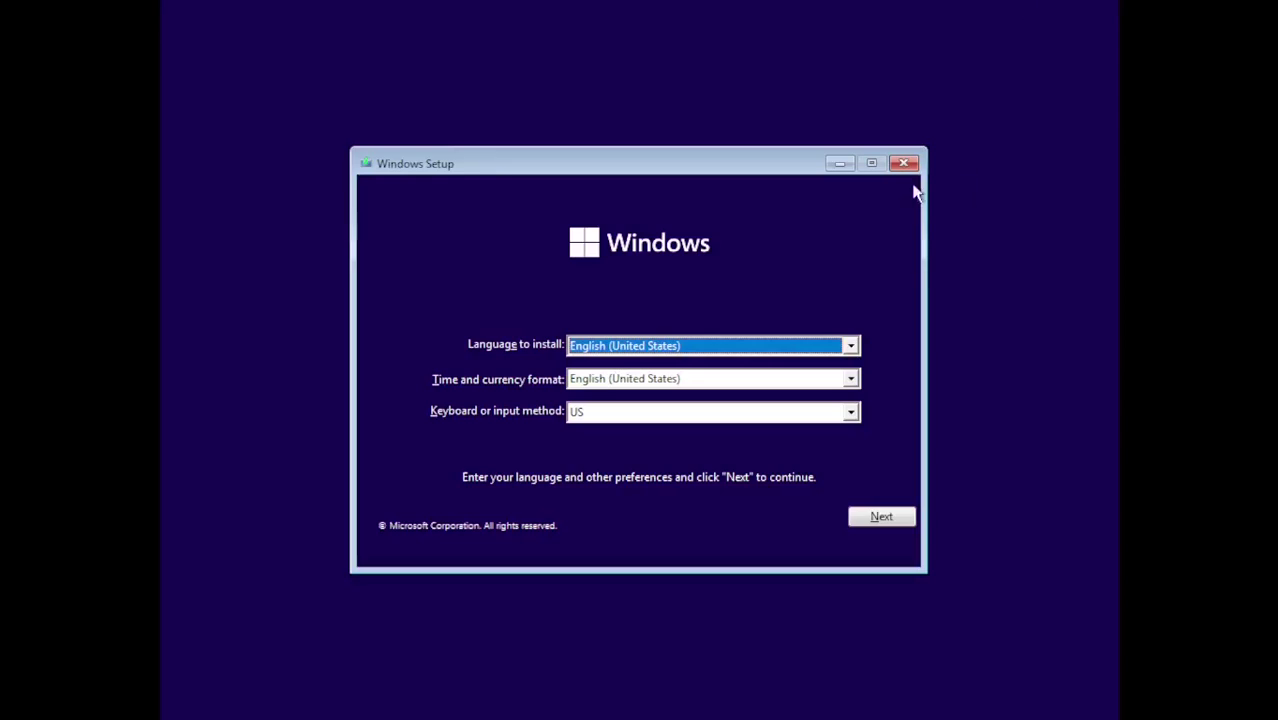
Cancel Windows Setup, confirm the exit, and continue booting into the installed Windows.
{"action": "left_click", "coordinate": [903, 163]}
{"action": "left_click", "coordinate": [740, 440]}
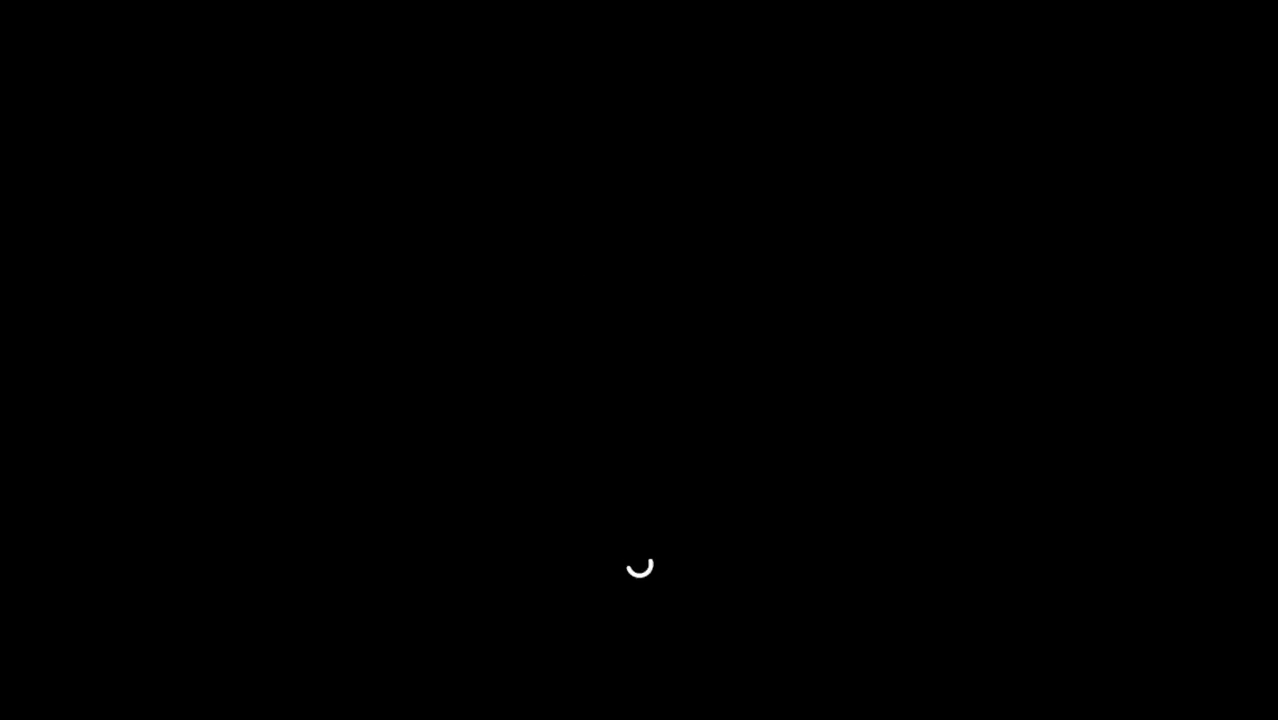
{"action": "key", "text": "Return"}
{"action": "key", "text": "Return"}
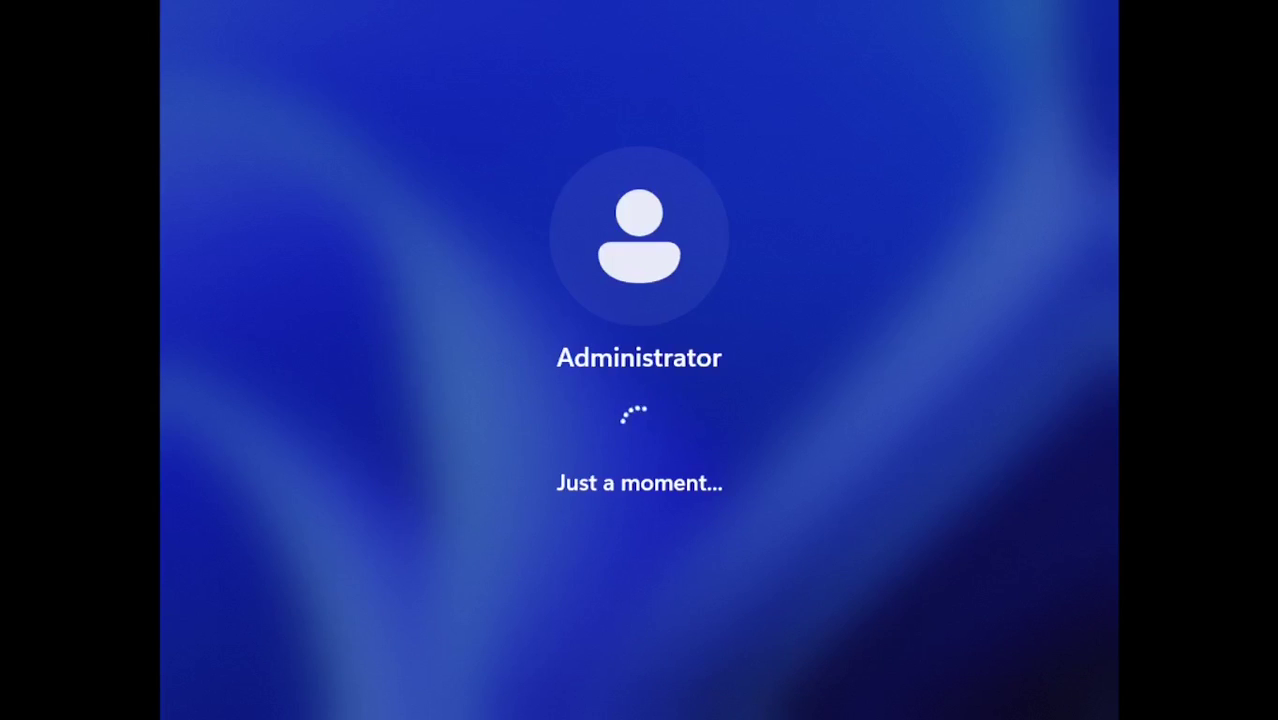
Check the full app list in the Start menu and return to the desktop.
{"action": "key", "text": "super"}
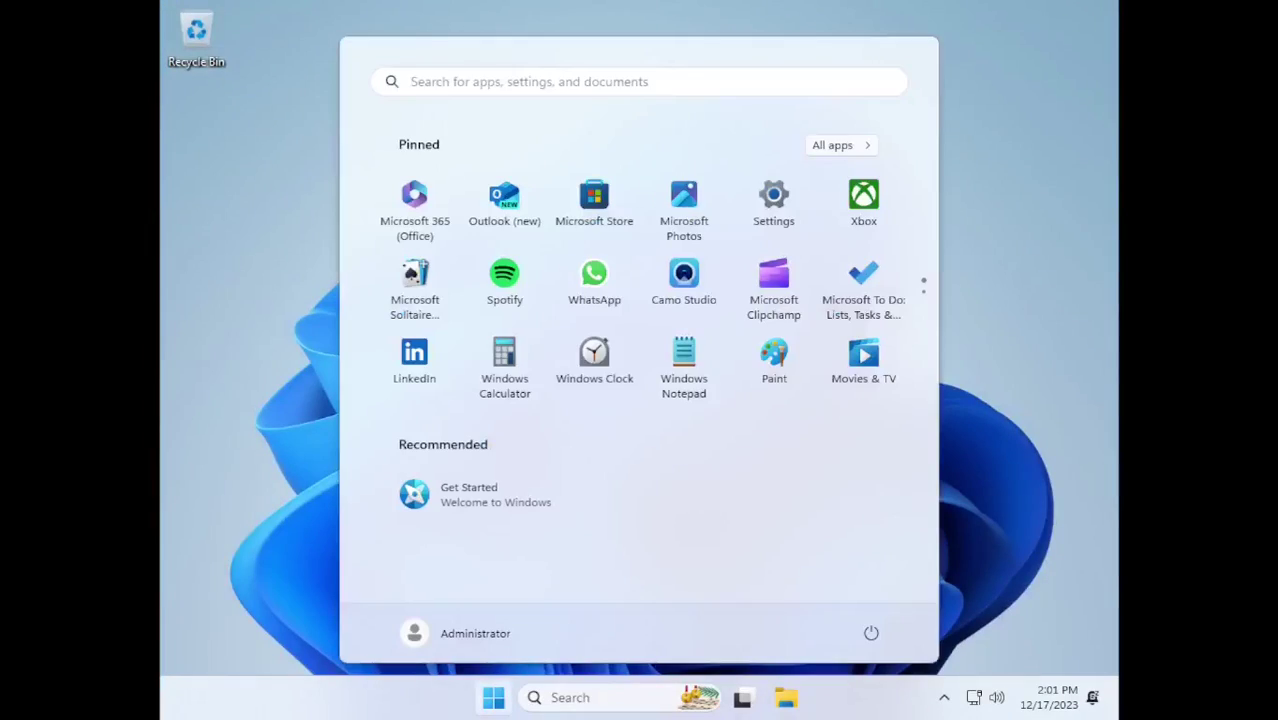
{"action": "left_click", "coordinate": [849, 146]}
{"action": "key", "text": "super"}
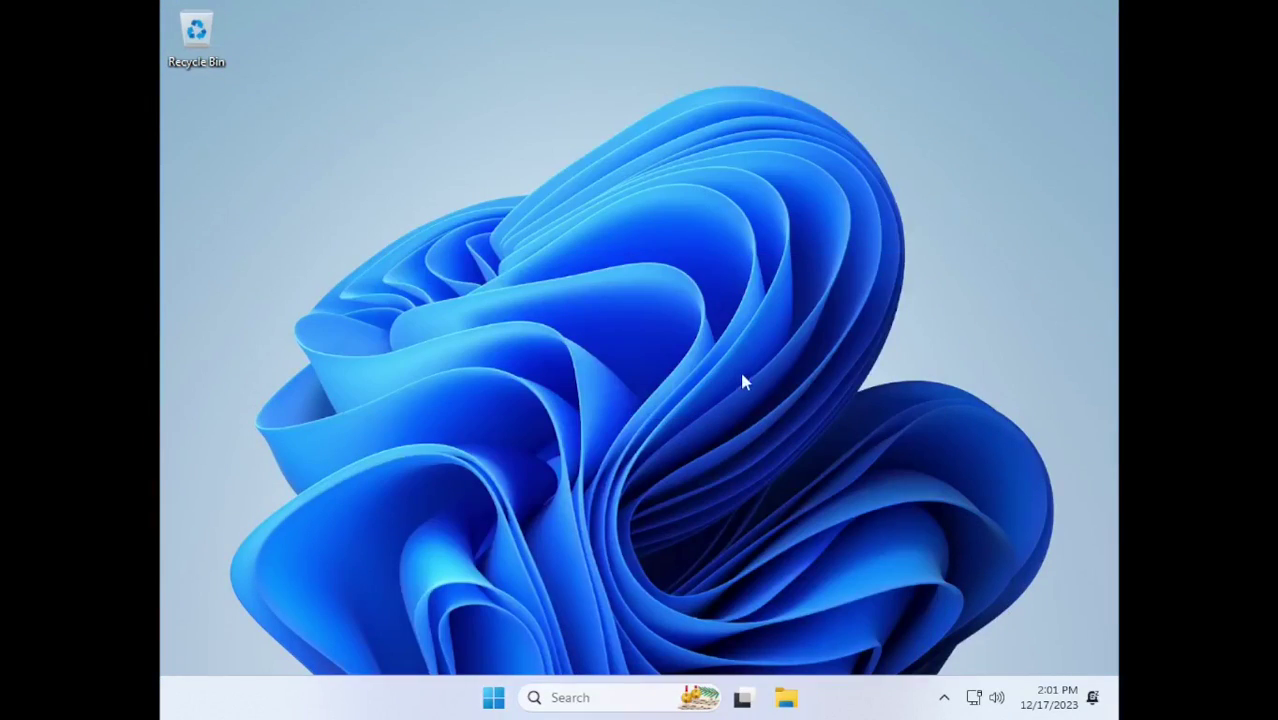
Open the desktop's Personalization settings and apply the dark Windows theme with the blue bloom wallpaper.
{"action": "right_click", "coordinate": [738, 440]}
{"action": "left_click", "coordinate": [765, 379]}
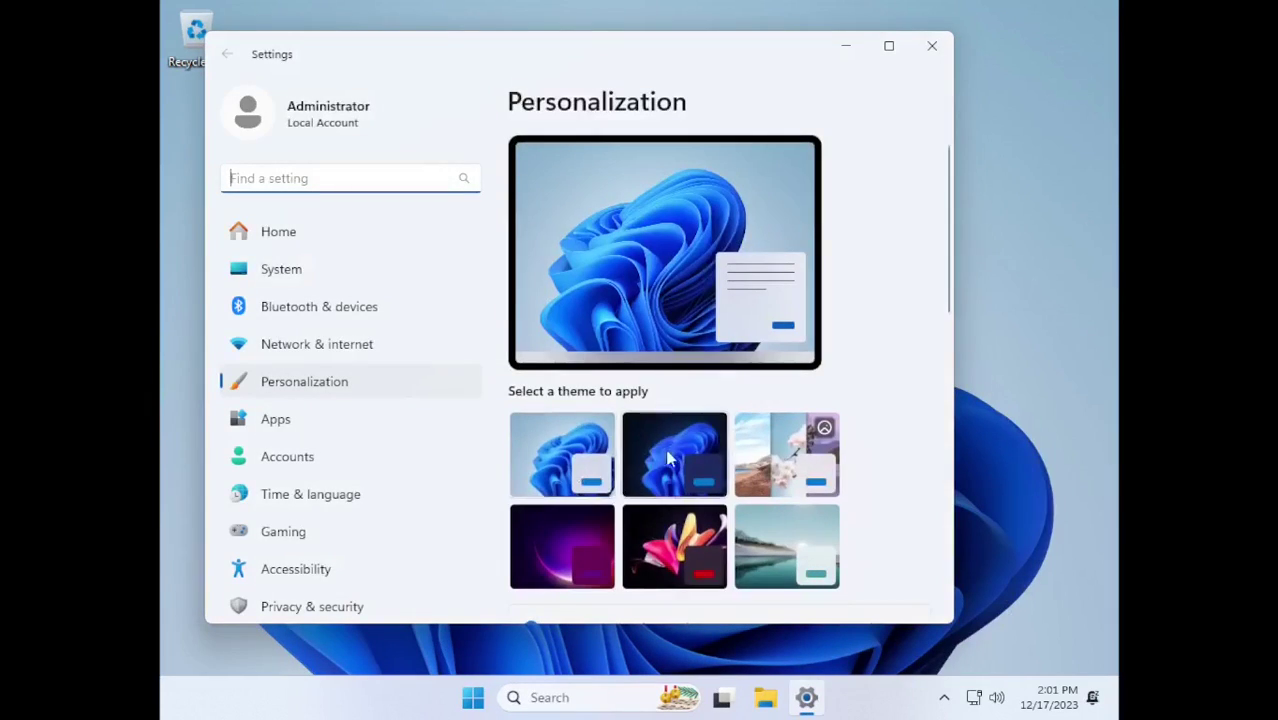
{"action": "scroll", "coordinate": [300, 592], "scroll_direction": "down", "scroll_amount": 2}
{"action": "left_click", "coordinate": [324, 261]}
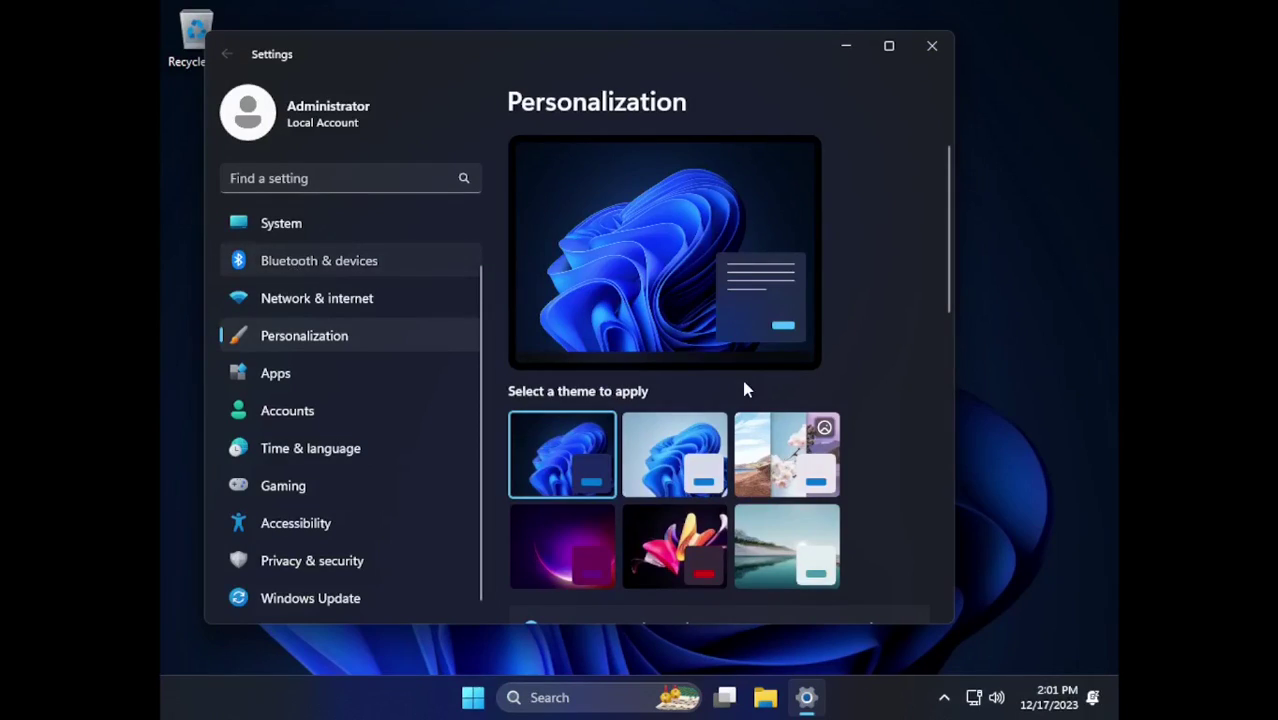
{"action": "scroll", "coordinate": [644, 457], "scroll_direction": "down", "scroll_amount": 3}
{"action": "left_click", "coordinate": [304, 335]}
{"action": "scroll", "coordinate": [770, 425], "scroll_direction": "down", "scroll_amount": 3}
Set the display resolution to 1366 × 768 in the System display settings and close Settings.
{"action": "left_click", "coordinate": [281, 223]}
{"action": "scroll", "coordinate": [765, 331], "scroll_direction": "down", "scroll_amount": 2}
{"action": "left_click", "coordinate": [765, 331]}
{"action": "left_click", "coordinate": [860, 499]}
{"action": "left_click", "coordinate": [856, 254]}
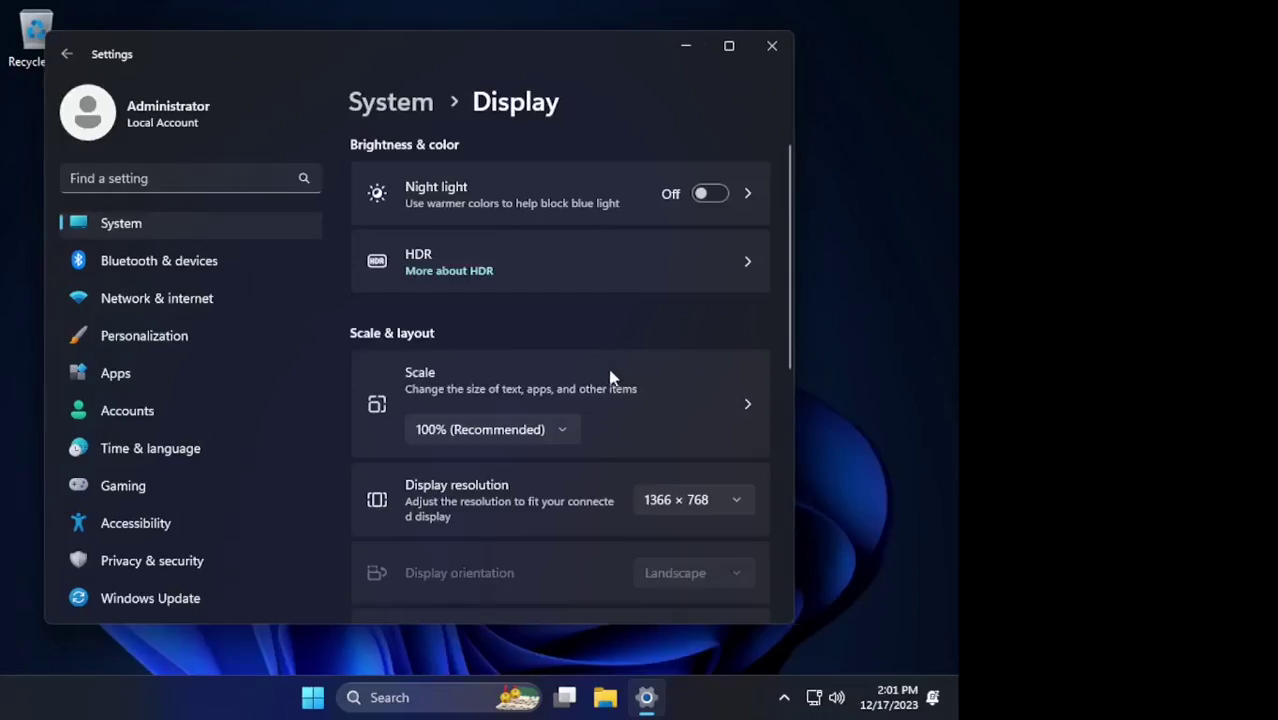
{"action": "left_click", "coordinate": [787, 46]}
Open the Chrome-bin disc in DVD Drive (D:) and try to copy its Chrome-bin folder to the desktop.
{"action": "left_click", "coordinate": [786, 697]}
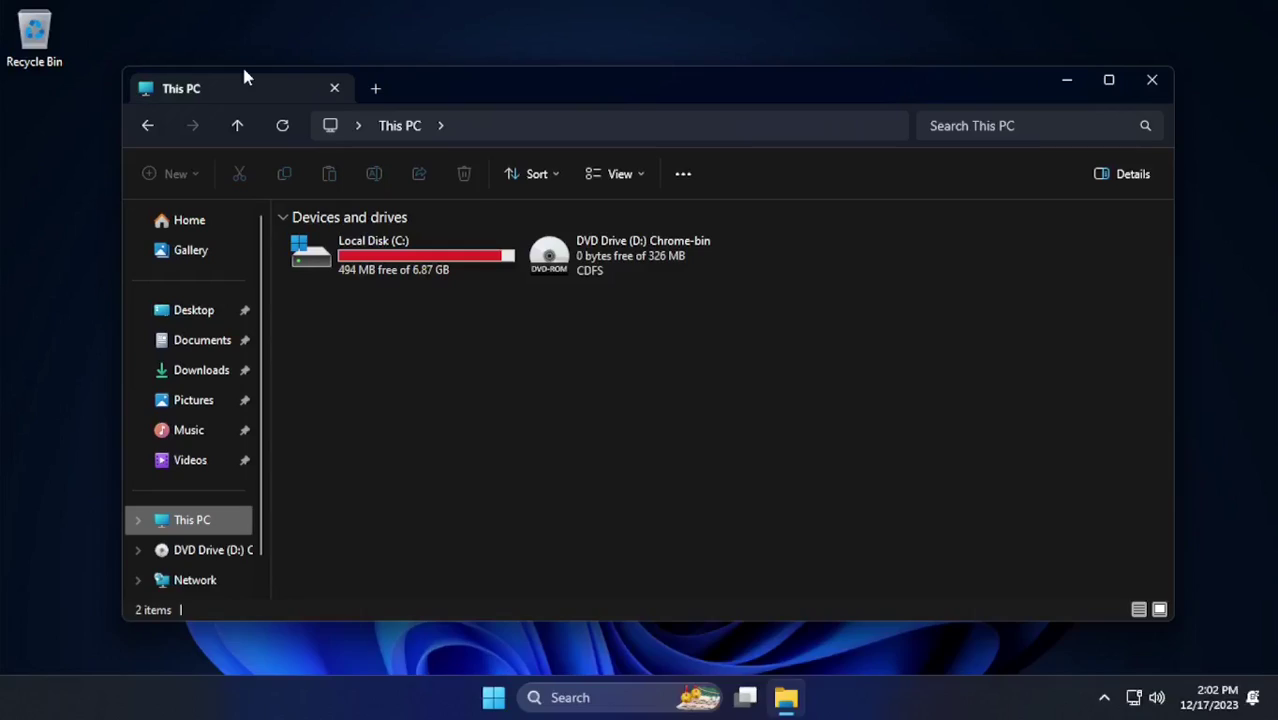
{"action": "double_click", "coordinate": [604, 241]}
{"action": "left_click_drag", "start_coordinate": [467, 94], "coordinate": [771, 144]}
{"action": "left_click_drag", "start_coordinate": [642, 317], "coordinate": [220, 205]}
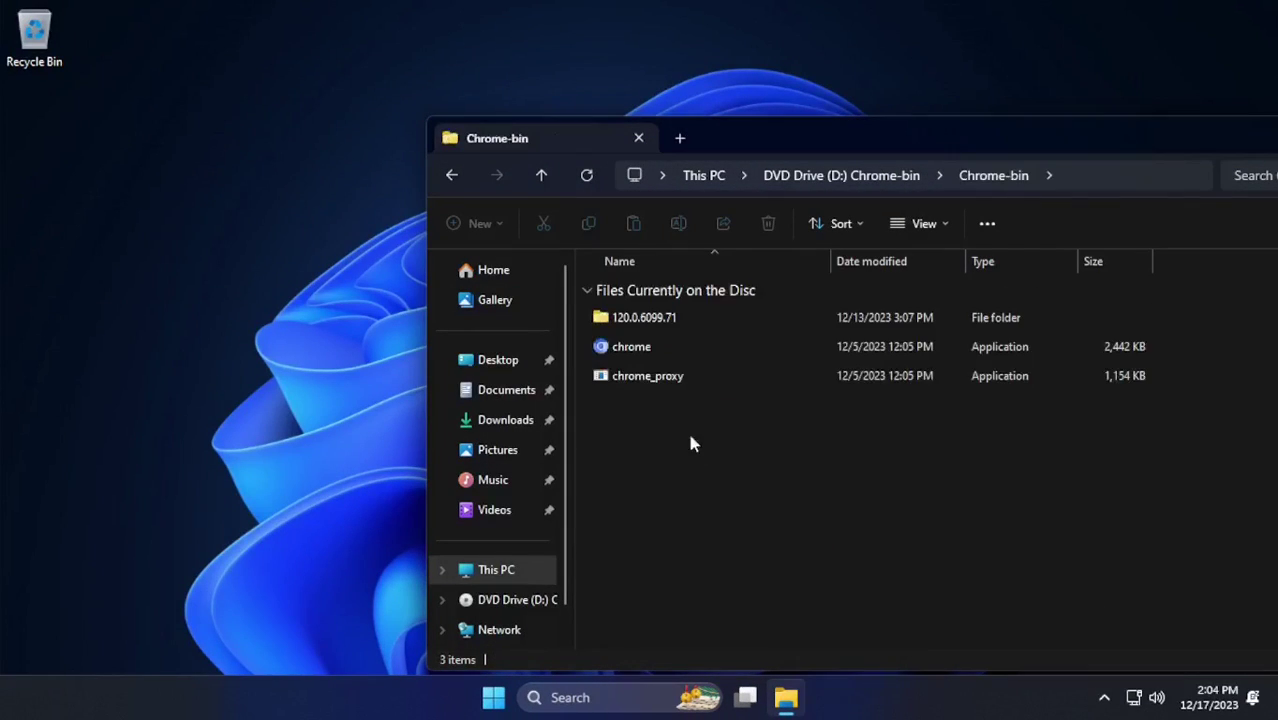
Run the chrome application from the disc's Chrome-bin folder and return to This PC.
{"action": "double_click", "coordinate": [631, 346]}
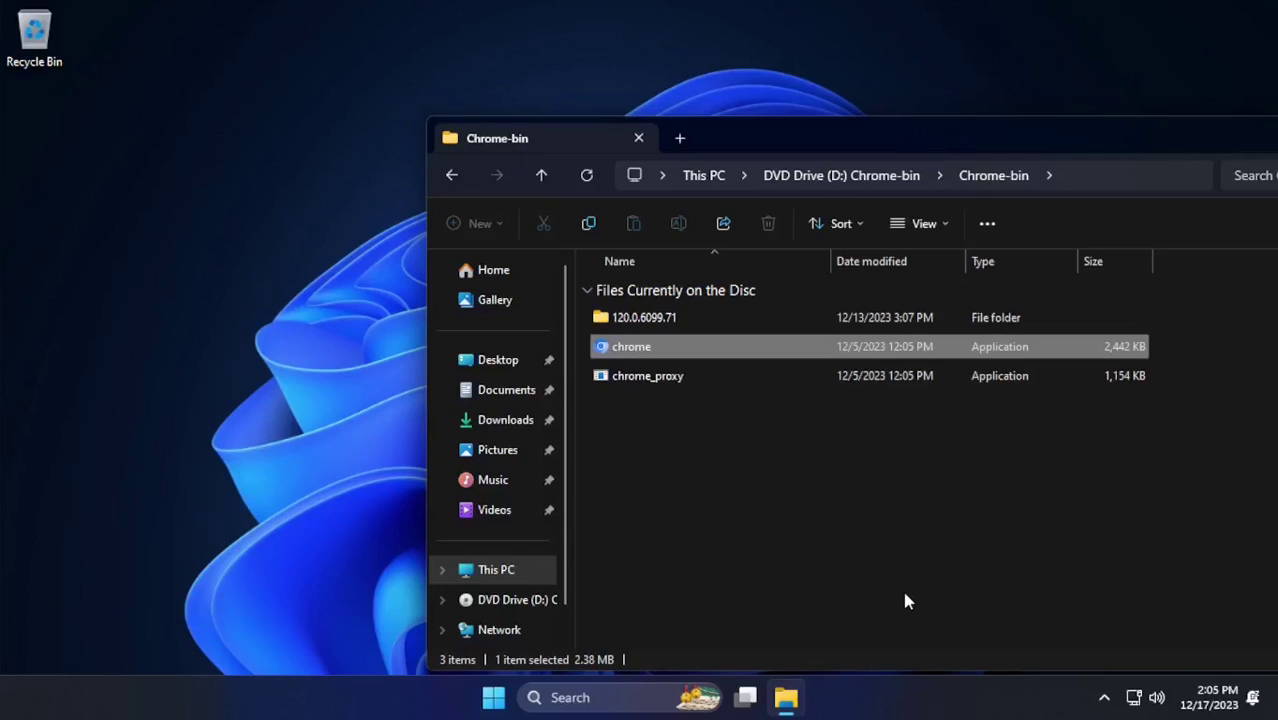
{"action": "left_click", "coordinate": [492, 570]}
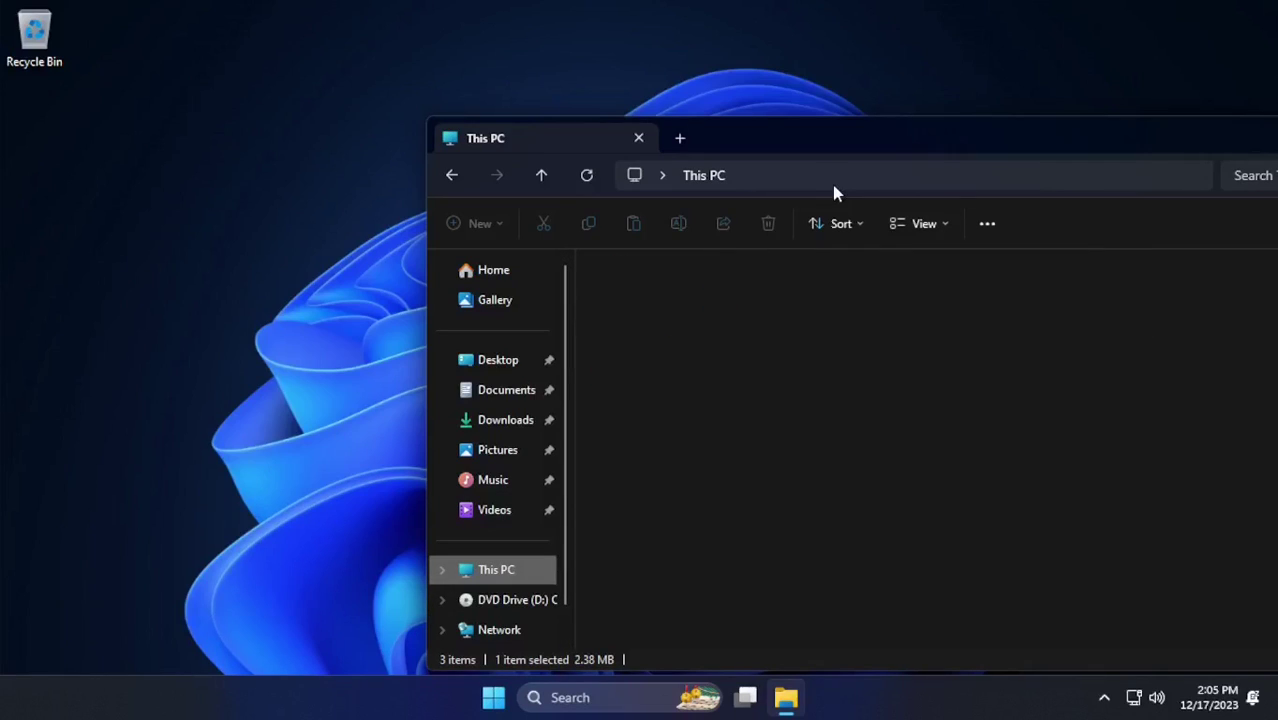
Search the web for win_reduce_trusted and get Win_Reduce_Trusted-62-E.zip from the wimbrts/VHD_WIMBOOT releases page on GitHub.
{"action": "left_click_drag", "start_coordinate": [668, 123], "coordinate": [589, 104]}
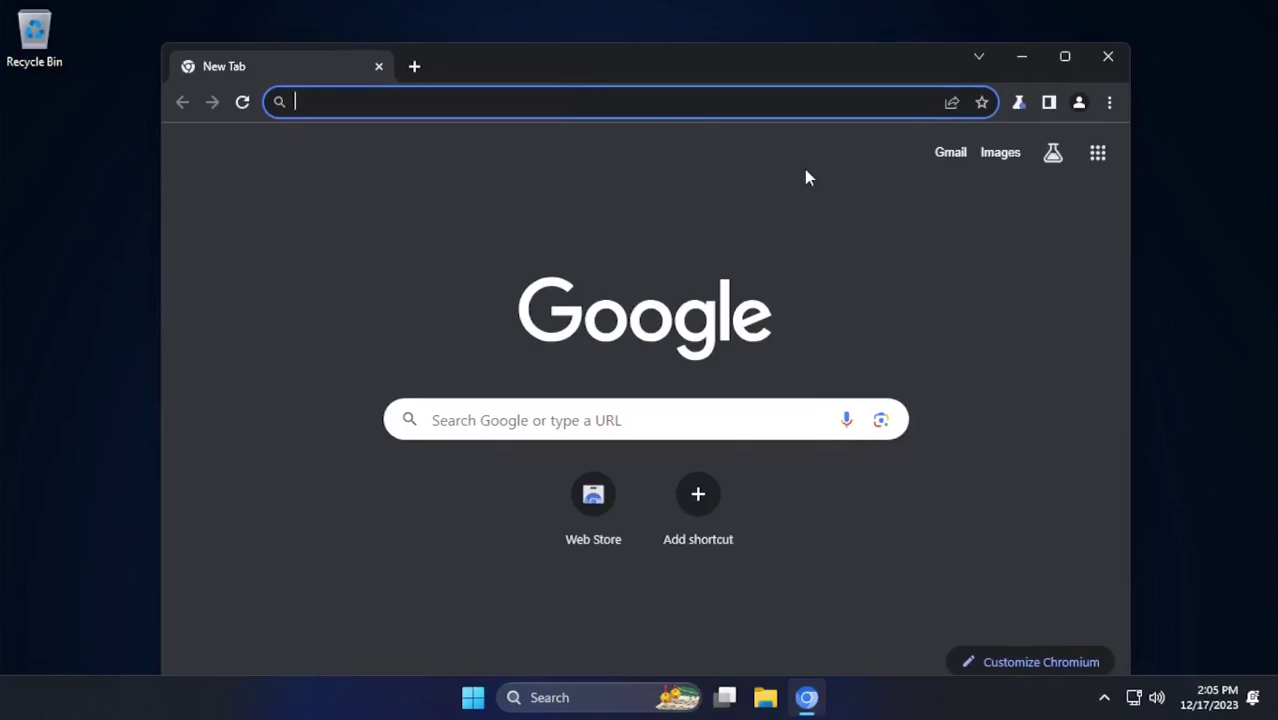
{"action": "type", "text": "win_reduce_trusted"}
{"action": "key", "text": "Return"}
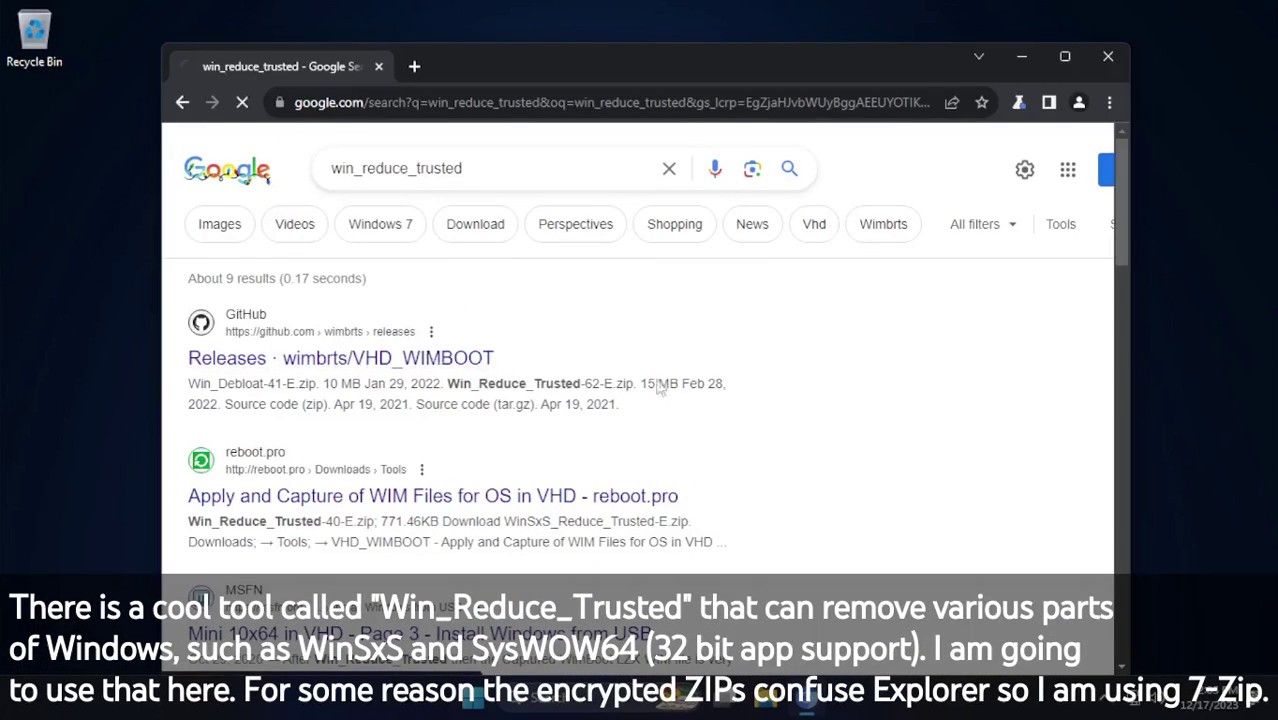
{"action": "scroll", "coordinate": [799, 376], "scroll_direction": "down", "scroll_amount": 10}
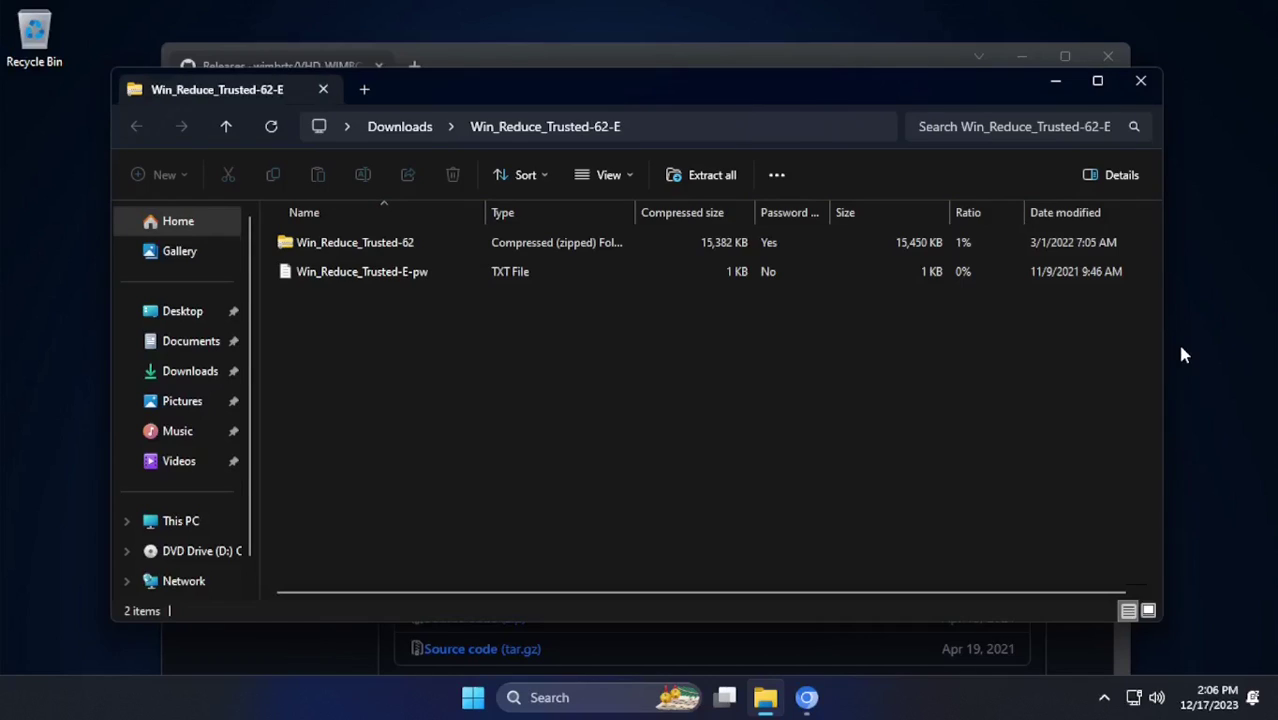
Search the web for 7z in a new browser tab and download the 64-bit Windows x64 .exe installer from 7-zip.org.
{"action": "left_click", "coordinate": [836, 652]}
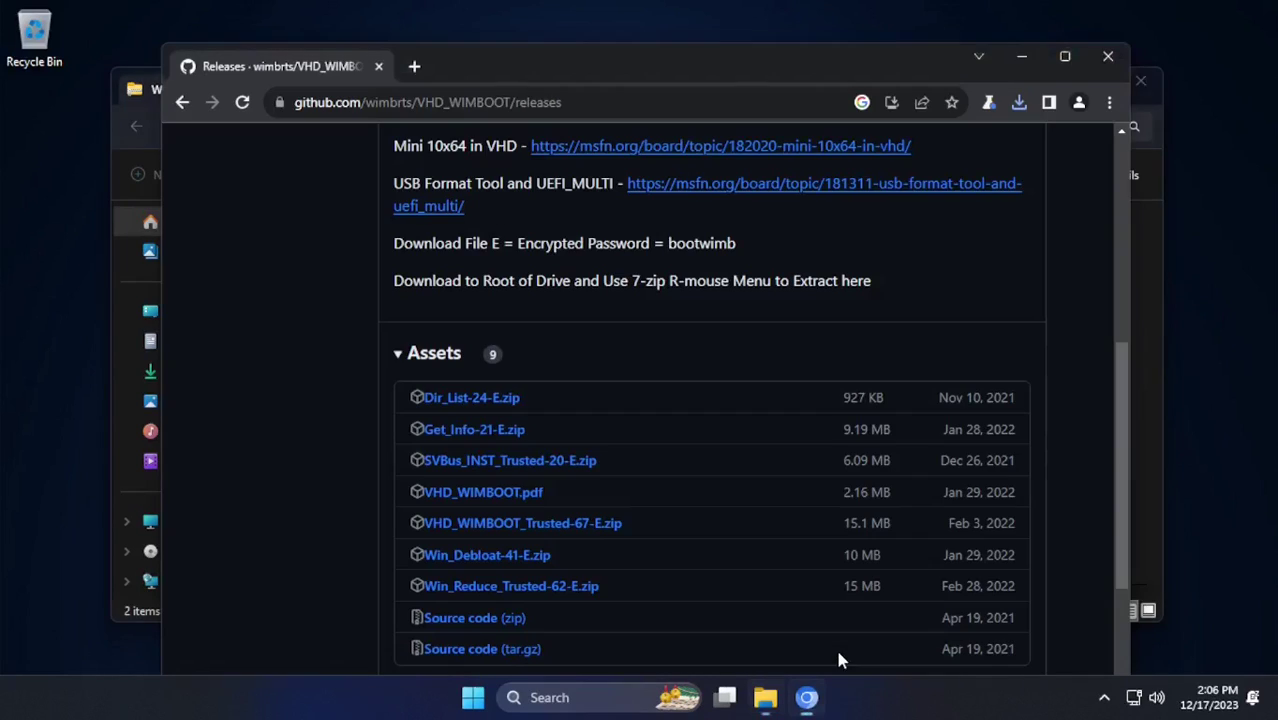
{"action": "left_click", "coordinate": [409, 64]}
{"action": "type", "text": "7z"}
{"action": "key", "text": "Return"}
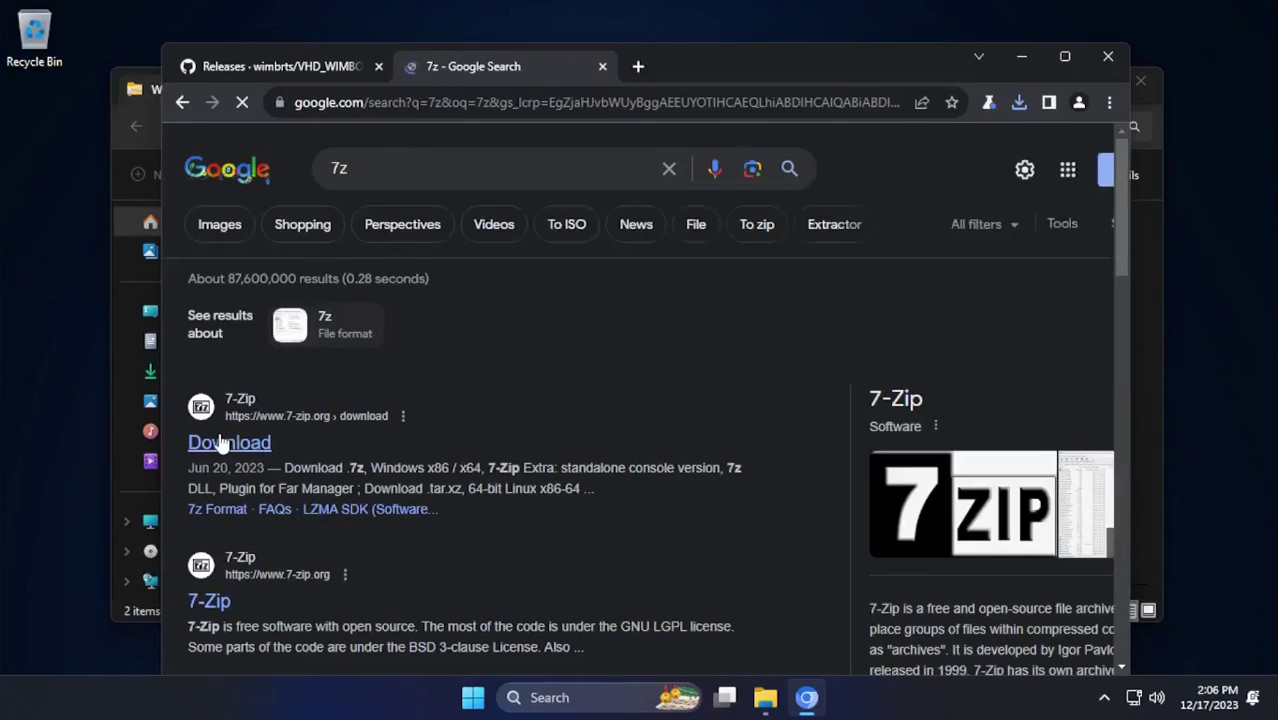
{"action": "left_click", "coordinate": [201, 444]}
{"action": "left_click", "coordinate": [370, 250]}
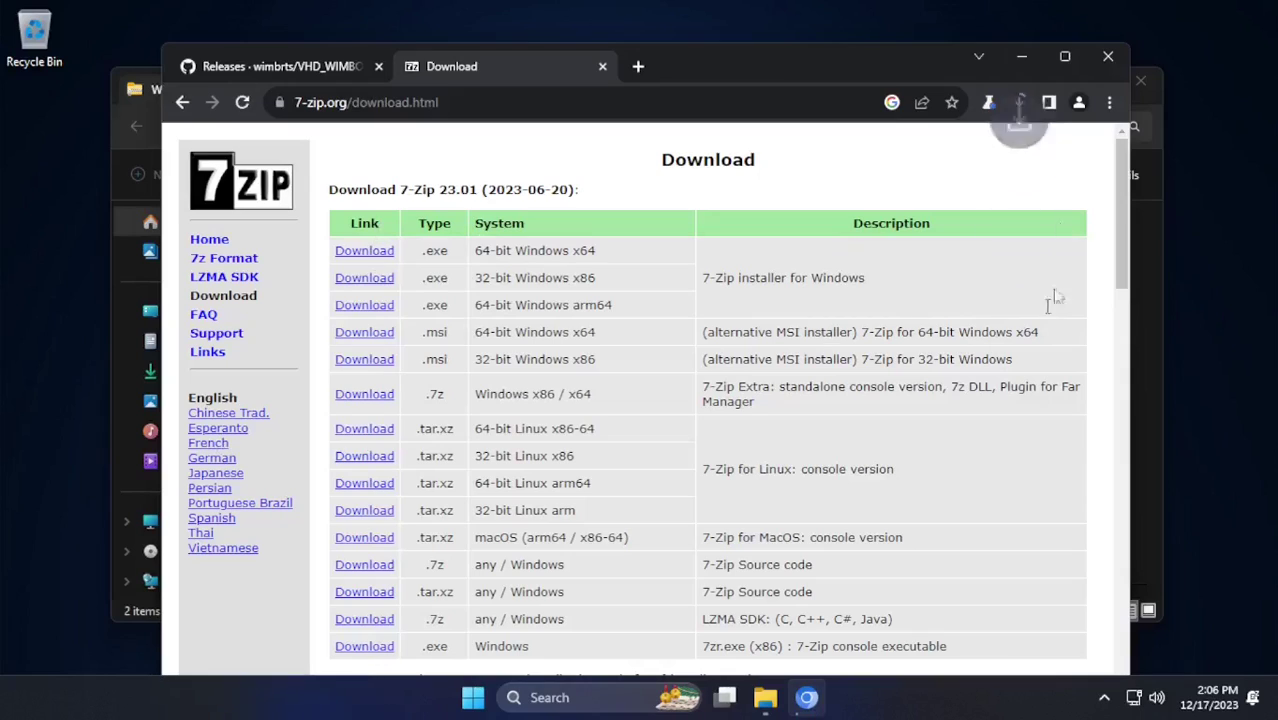
Install 7-Zip from the downloaded installer, close the browser and go to the Downloads folder.
{"action": "left_click", "coordinate": [1019, 102]}
{"action": "left_click", "coordinate": [830, 185]}
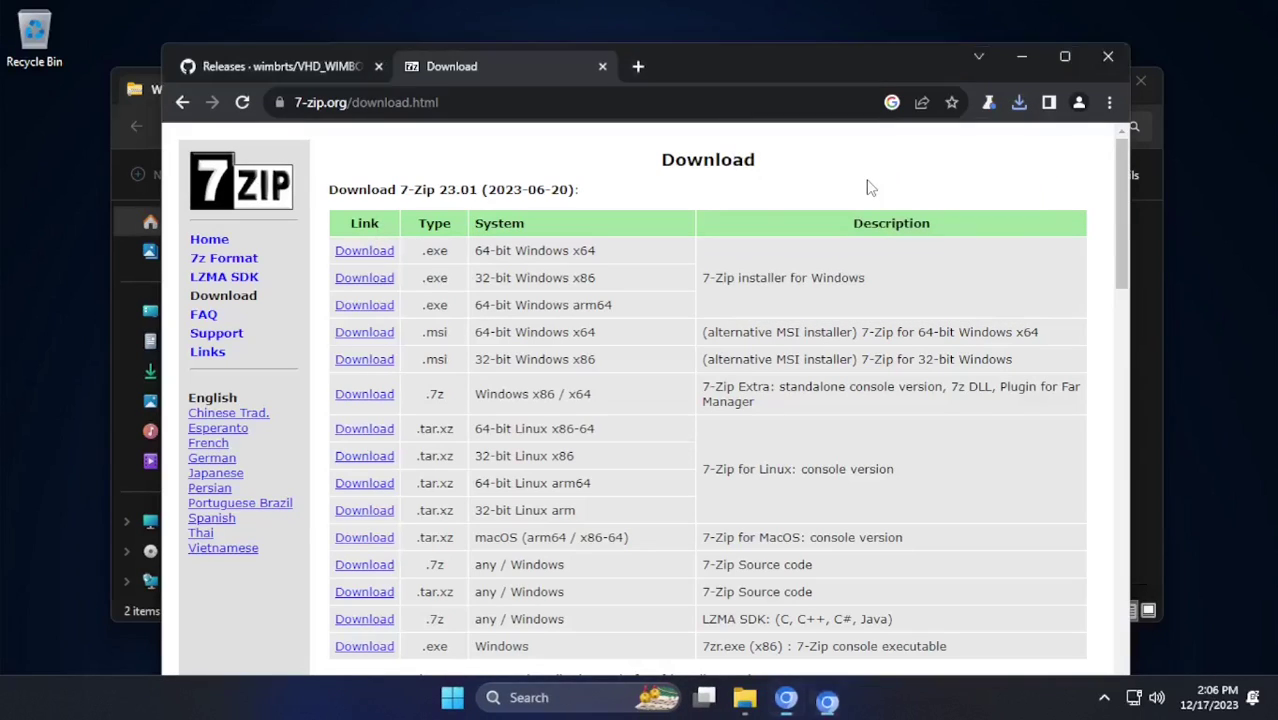
{"action": "left_click", "coordinate": [621, 408]}
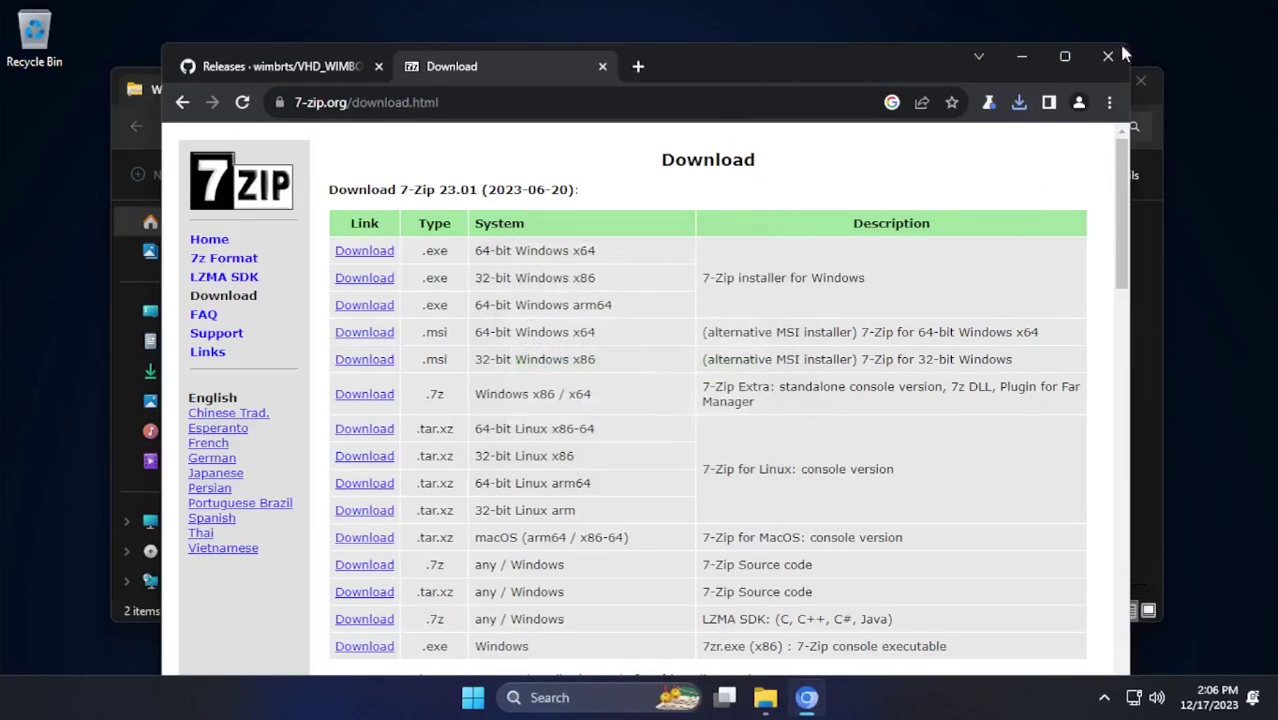
{"action": "left_click", "coordinate": [1108, 56]}
{"action": "left_click", "coordinate": [398, 127]}
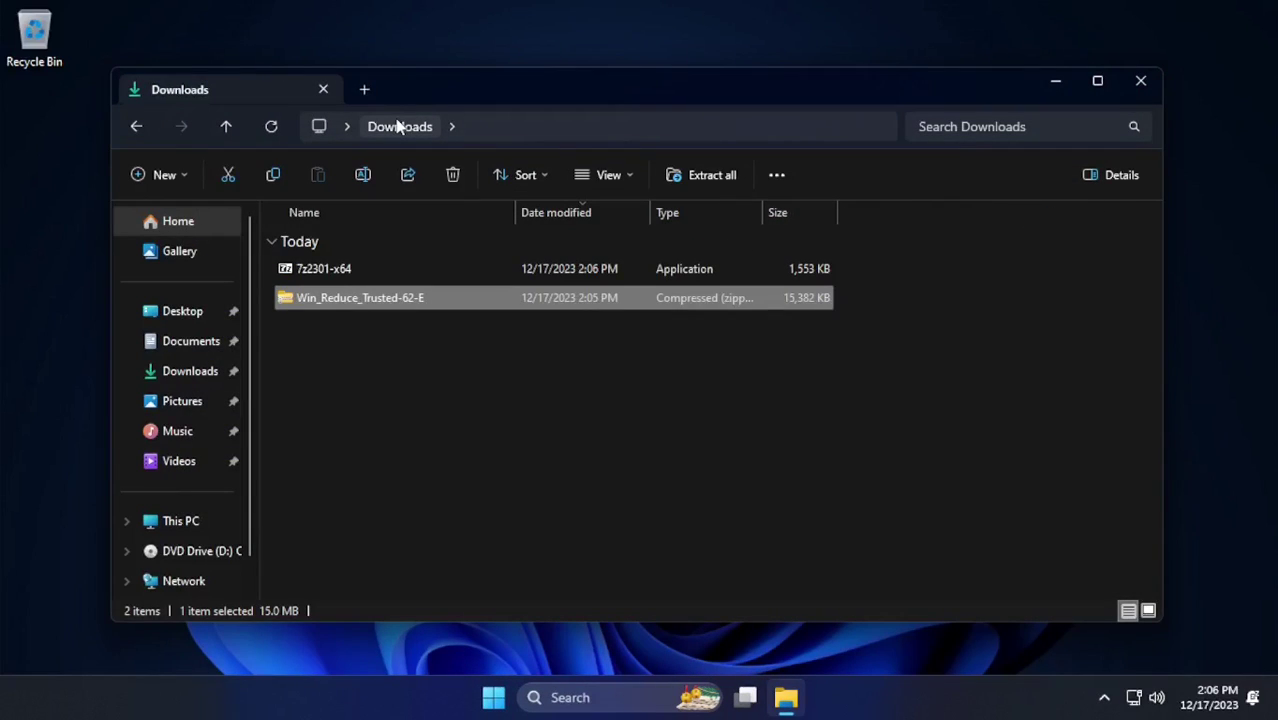
{"action": "right_click", "coordinate": [367, 308]}
{"action": "left_click", "coordinate": [440, 531]}
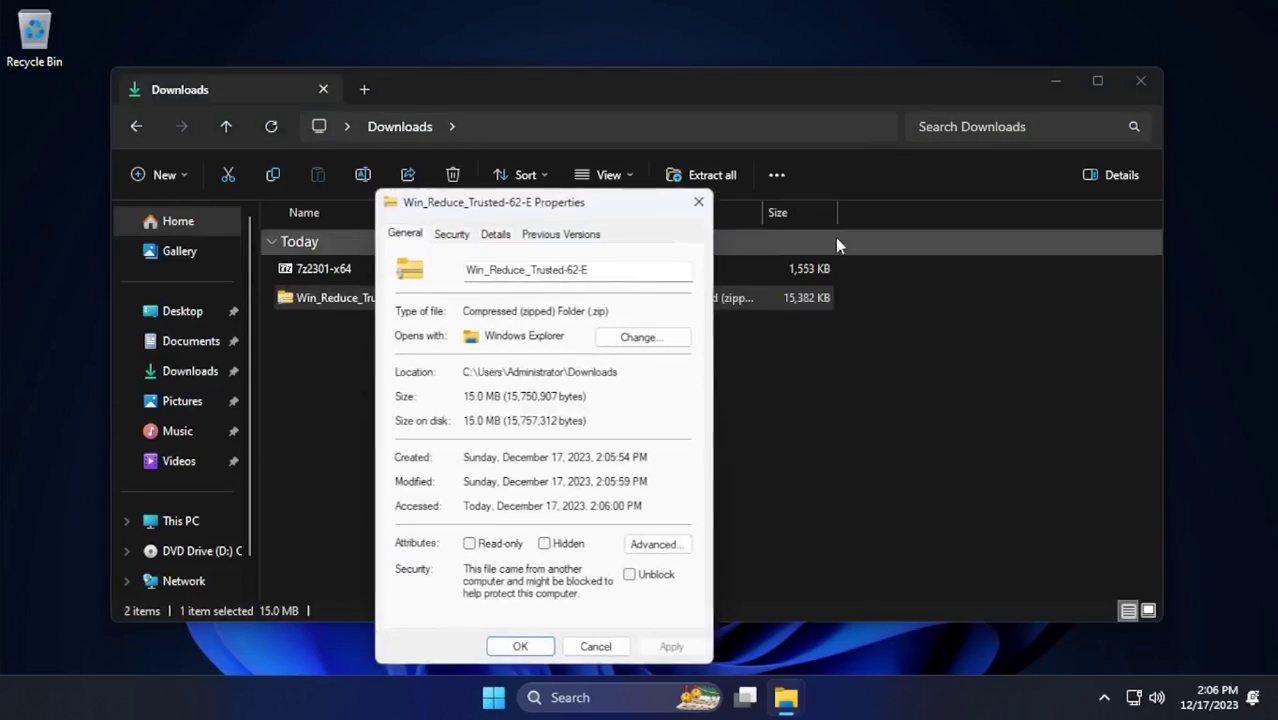
{"action": "left_click", "coordinate": [190, 530]}
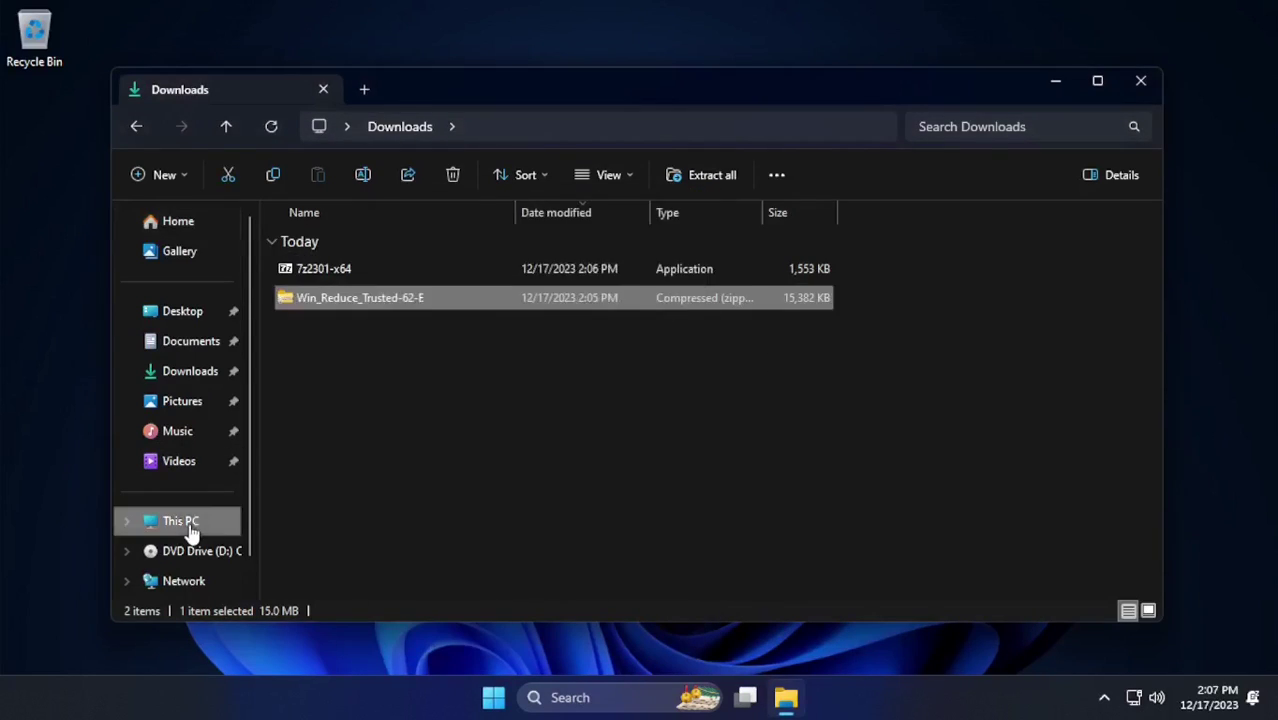
{"action": "left_click", "coordinate": [190, 371]}
Open Win_Reduce_Trusted-62-E.zip in 7-Zip and open the Win_Reduce_Trusted-62.zip inside it with the archive password.
{"action": "right_click", "coordinate": [366, 301]}
{"action": "left_click", "coordinate": [482, 569]}
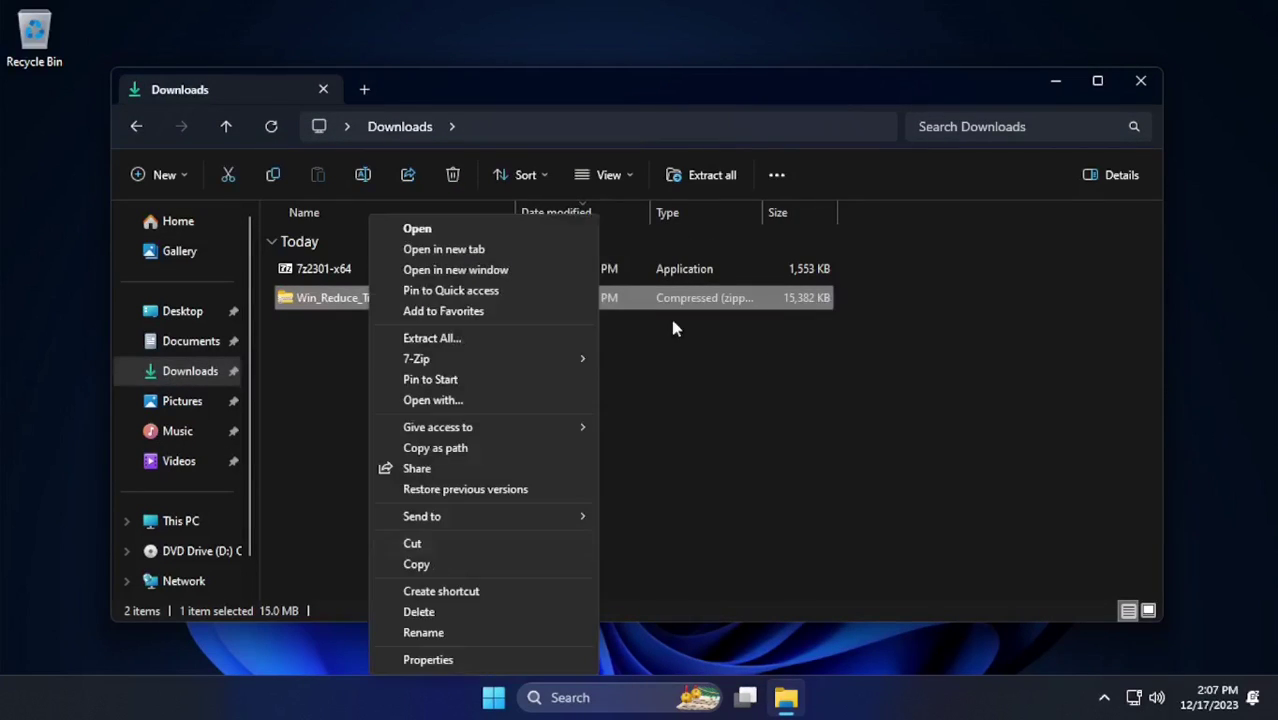
{"action": "mouse_move", "coordinate": [540, 358]}
{"action": "left_click", "coordinate": [676, 358]}
{"action": "double_click", "coordinate": [187, 204]}
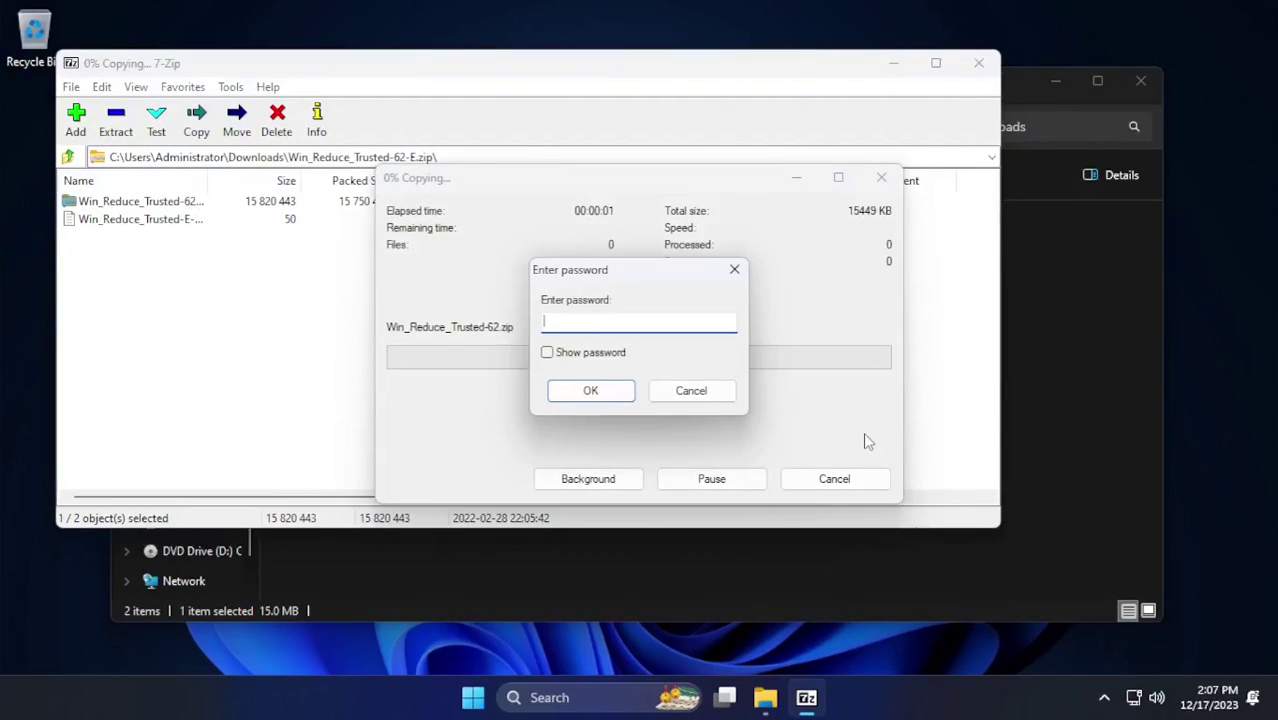
{"action": "key", "text": "Return"}
Extract the Win_Reduce_Trusted-62 folder into Downloads and move it to the root of Local Disk (C:).
{"action": "left_click_drag", "start_coordinate": [165, 203], "coordinate": [1014, 536]}
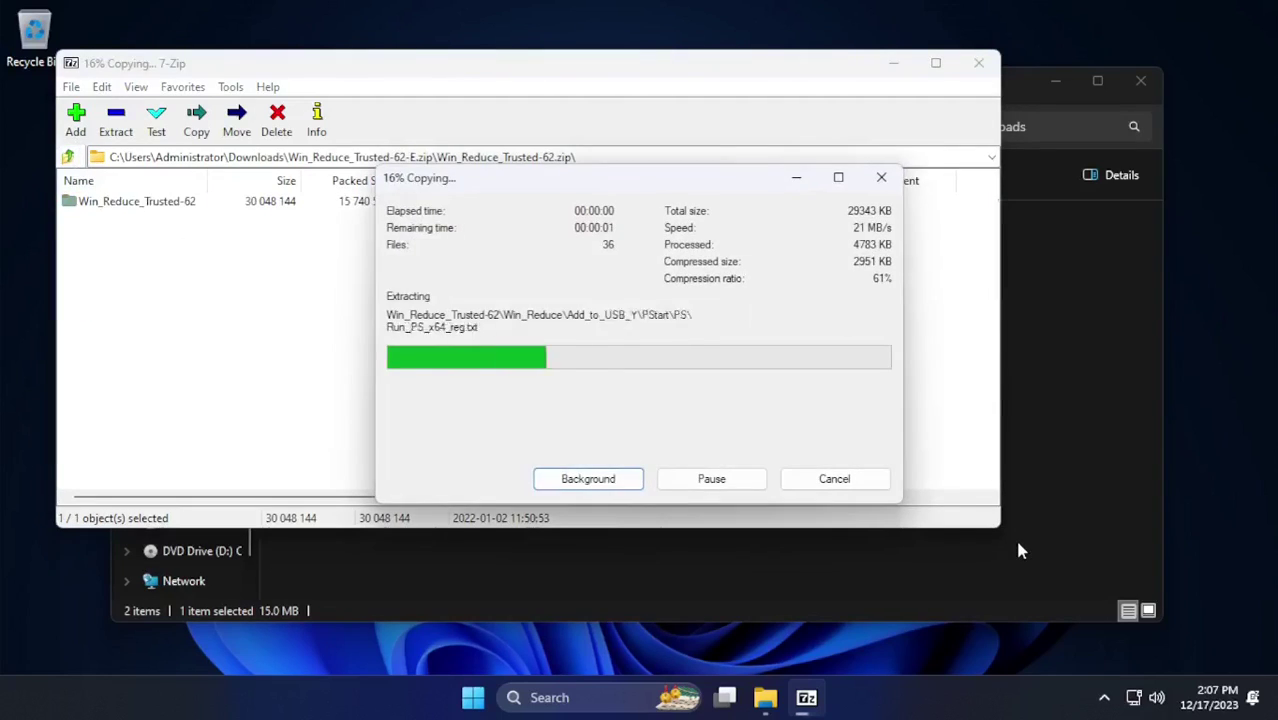
{"action": "double_click", "coordinate": [383, 354]}
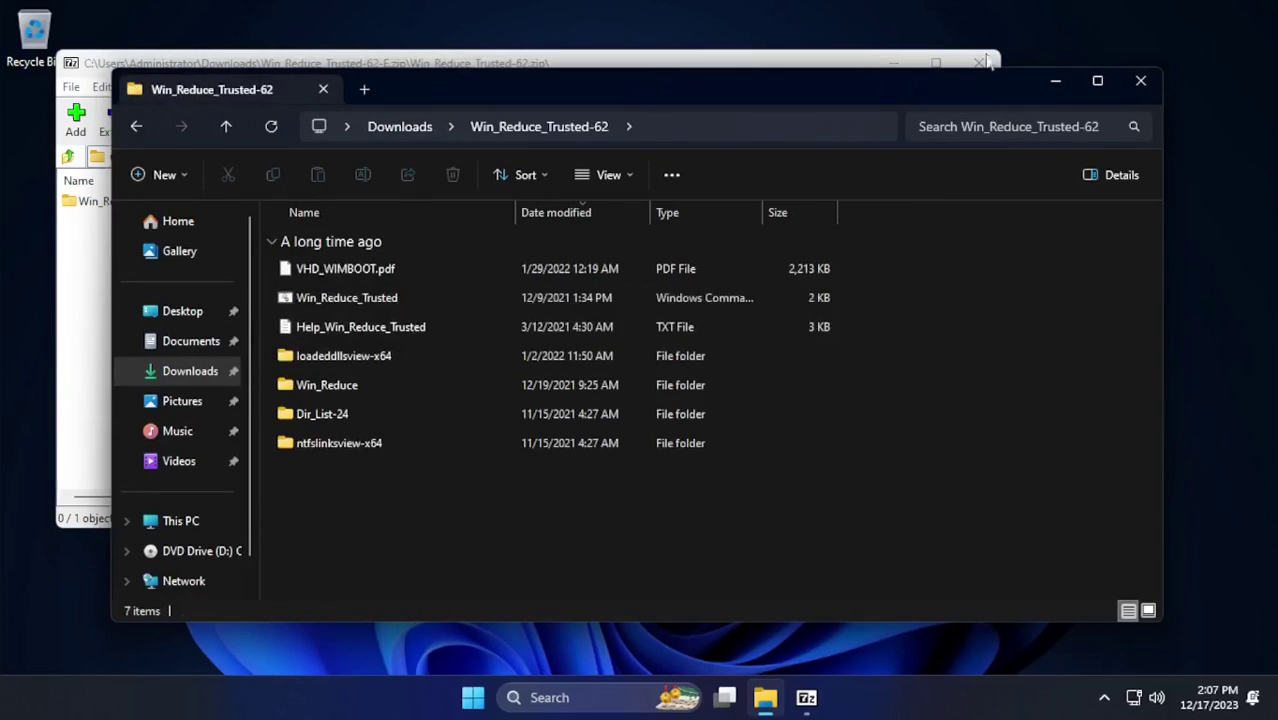
{"action": "left_click", "coordinate": [422, 127]}
{"action": "right_click", "coordinate": [316, 354]}
{"action": "left_click", "coordinate": [337, 382]}
{"action": "left_click", "coordinate": [182, 522]}
{"action": "double_click", "coordinate": [368, 262]}
{"action": "right_click", "coordinate": [401, 446]}
{"action": "left_click", "coordinate": [425, 473]}
Restart Windows into the recovery environment and open a Command Prompt there.
{"action": "left_click", "coordinate": [493, 697]}
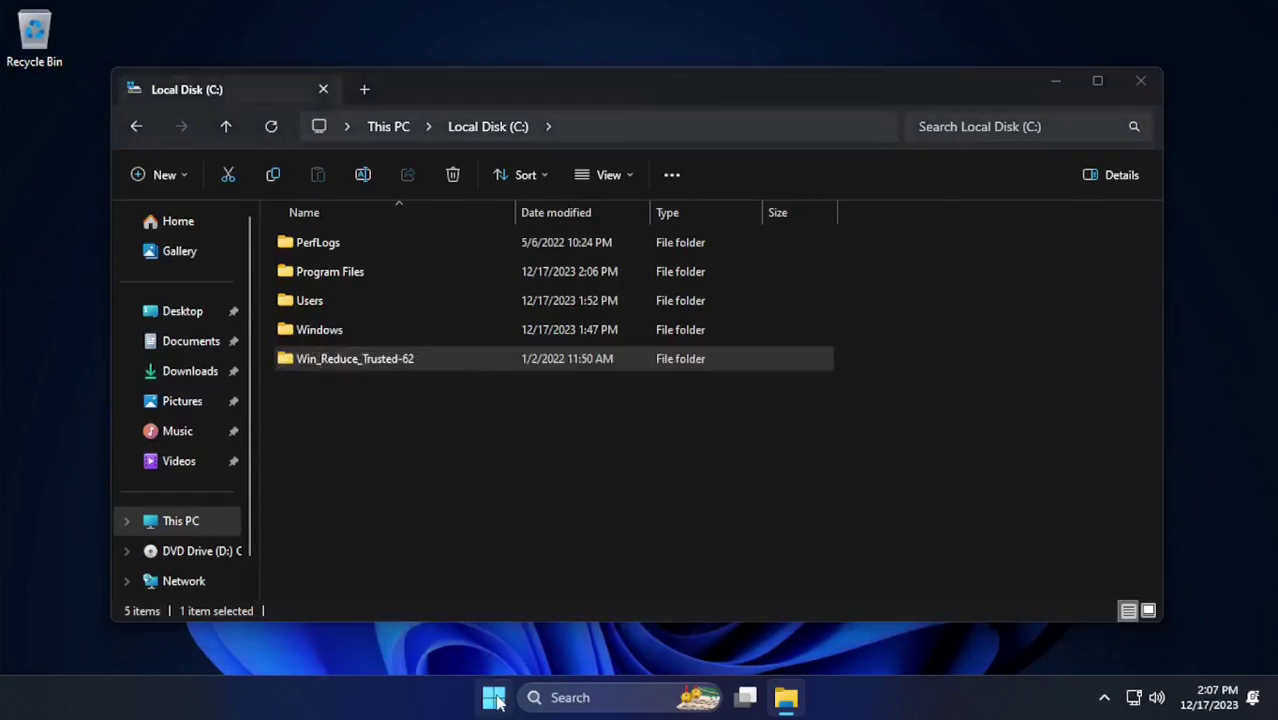
{"action": "left_click", "coordinate": [871, 633]}
{"action": "left_click", "coordinate": [878, 590]}
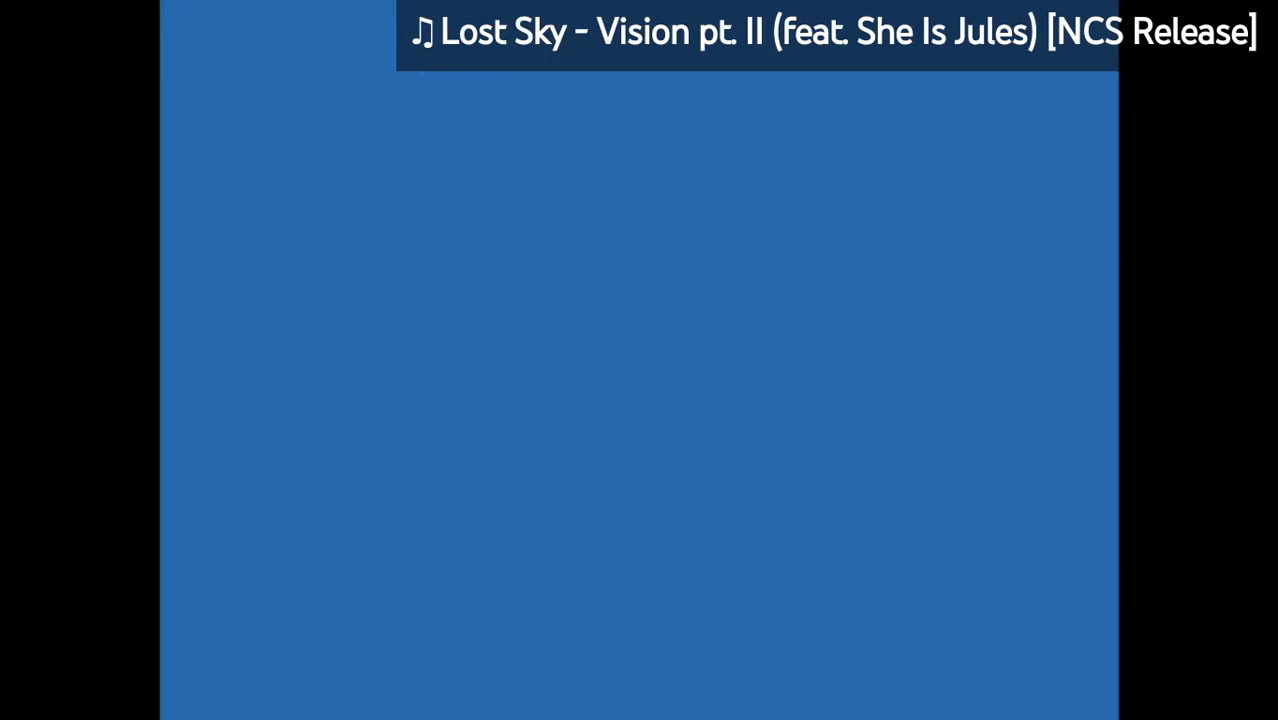
{"action": "left_click", "coordinate": [400, 264]}
{"action": "left_click", "coordinate": [428, 365]}
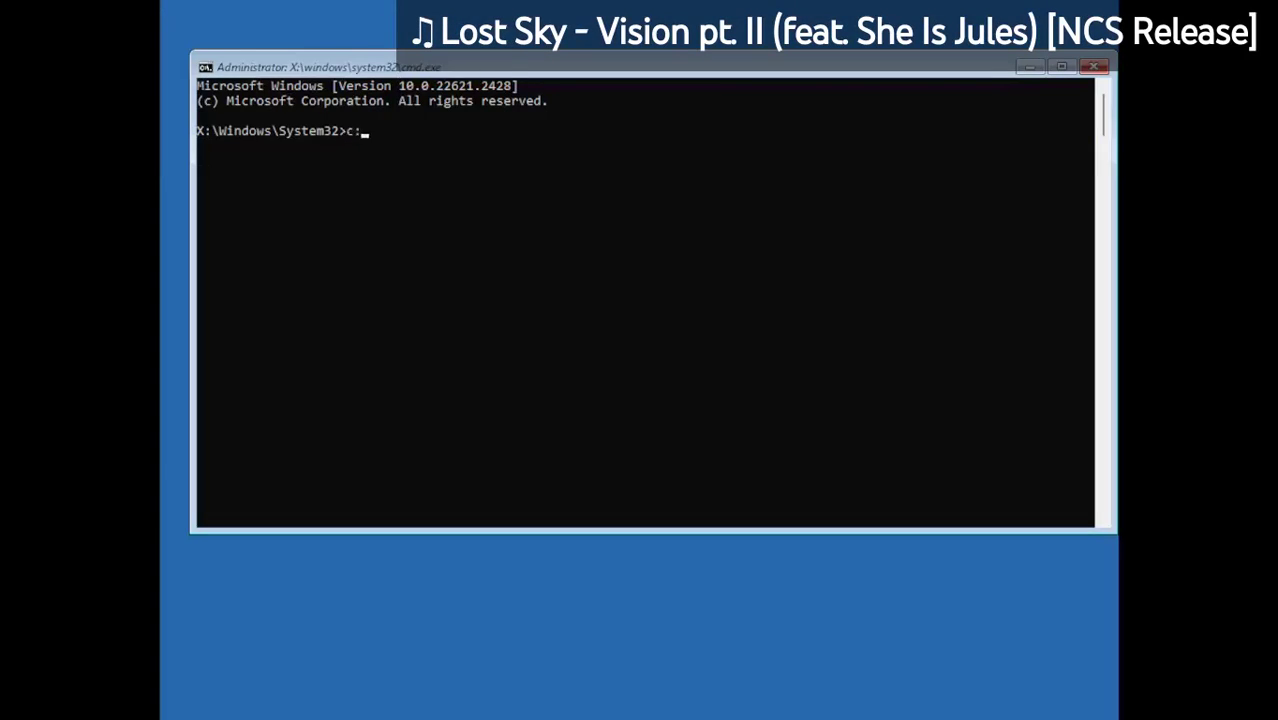
Change to C:\Win_Reduce_Trusted-62 in the Command Prompt, list its contents and run Win_Reduce_Trusted.cmd.
{"action": "type", "text": ":"}
{"action": "key", "text": "Return"}
{"action": "type", "text": "dir"}
{"action": "key", "text": "Return"}
{"action": "type", "text": "cd Win_Reduce_Trusted-62"}
{"action": "key", "text": "Return"}
{"action": "type", "text": "dir"}
{"action": "key", "text": "Return"}
{"action": "key", "text": "Tab"}
{"action": "key", "text": "Return"}
{"action": "key", "text": "Return"}
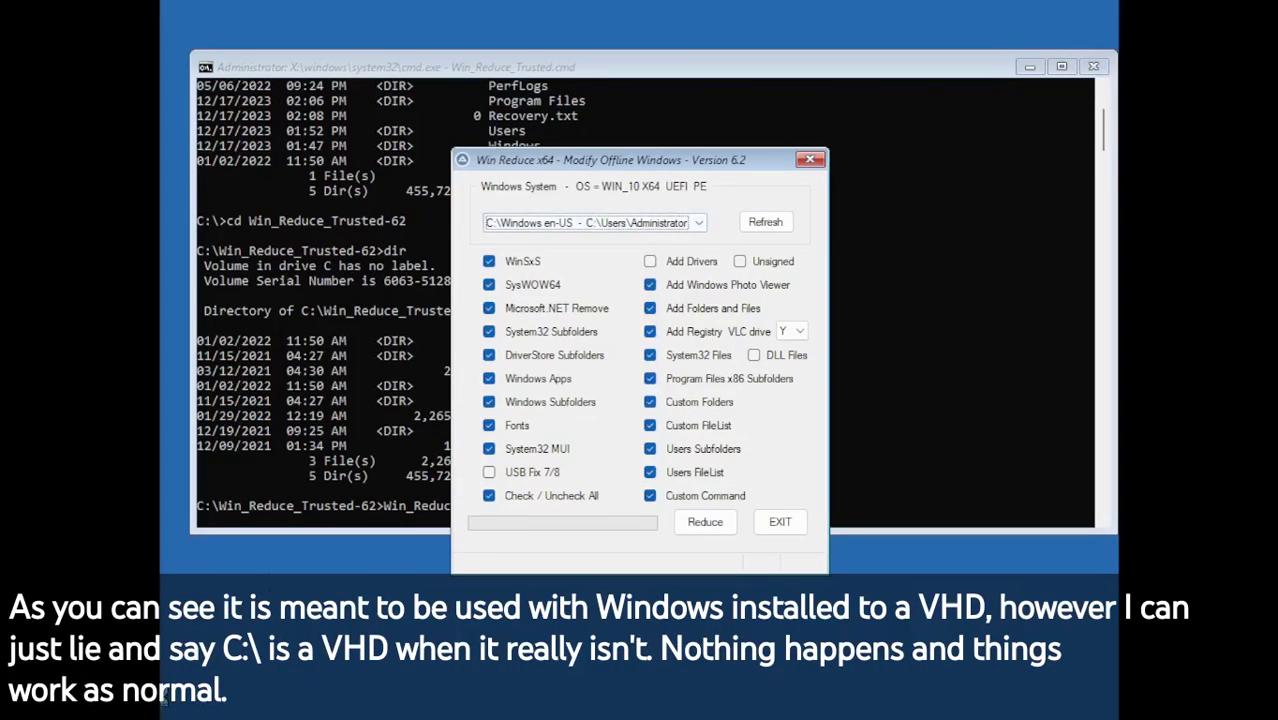
Uncheck all reduction options, then select only WinSxS, SysWOW64, Microsoft.NET Remove, Windows Apps and Fonts.
{"action": "left_click", "coordinate": [516, 500]}
{"action": "left_click", "coordinate": [489, 261]}
{"action": "left_click", "coordinate": [489, 285]}
{"action": "left_click", "coordinate": [489, 308]}
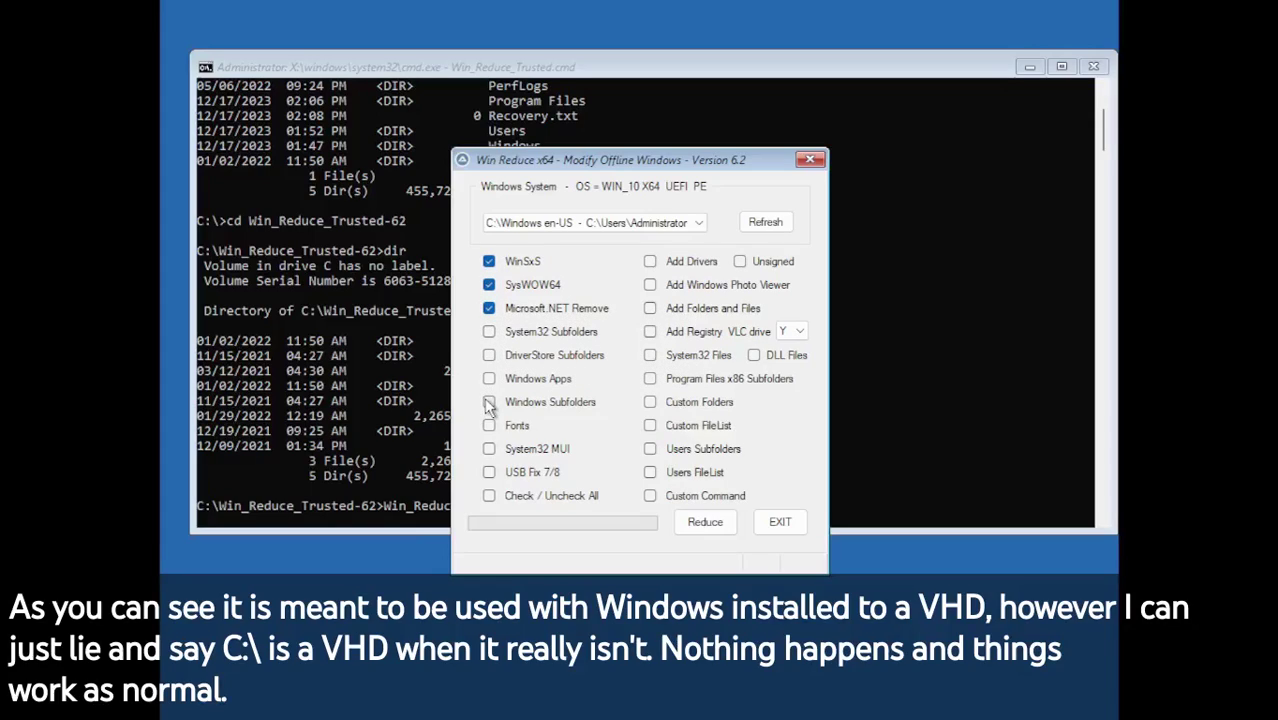
{"action": "left_click", "coordinate": [489, 379]}
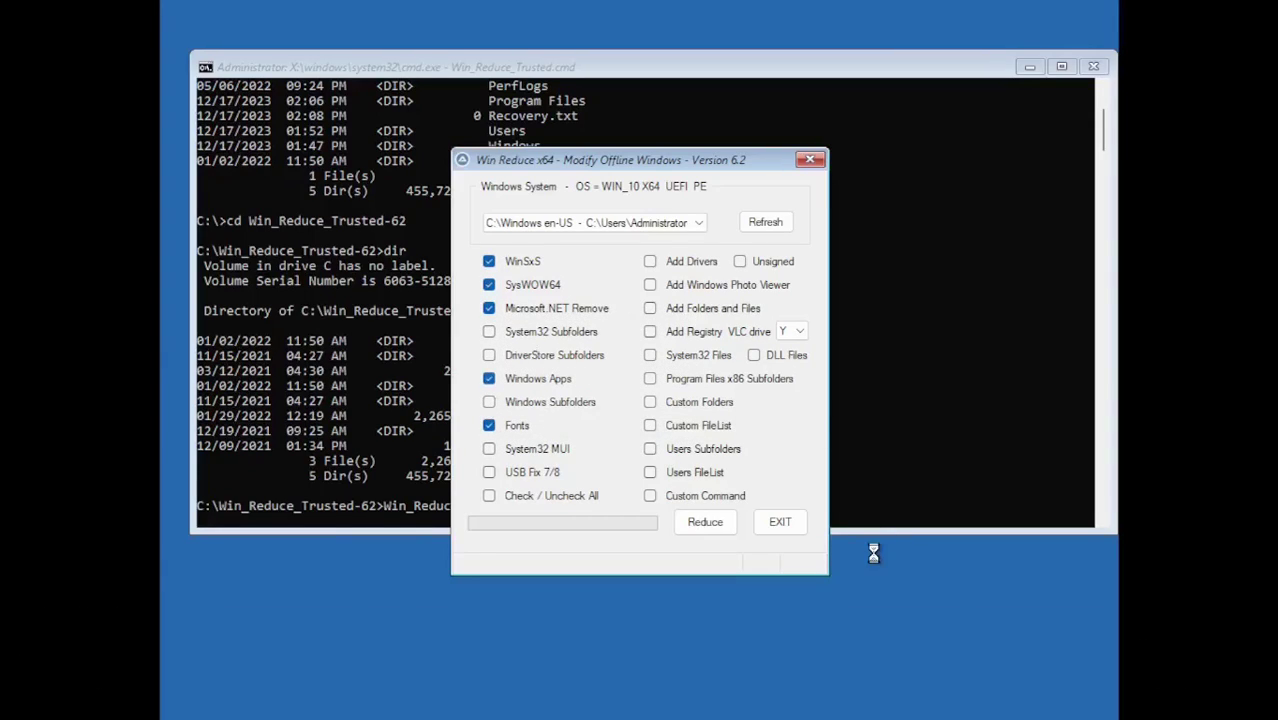
Run the reduction on C:\Windows, accept its prompt and dismiss the completion message.
{"action": "left_click", "coordinate": [704, 522]}
{"action": "left_click", "coordinate": [670, 431]}
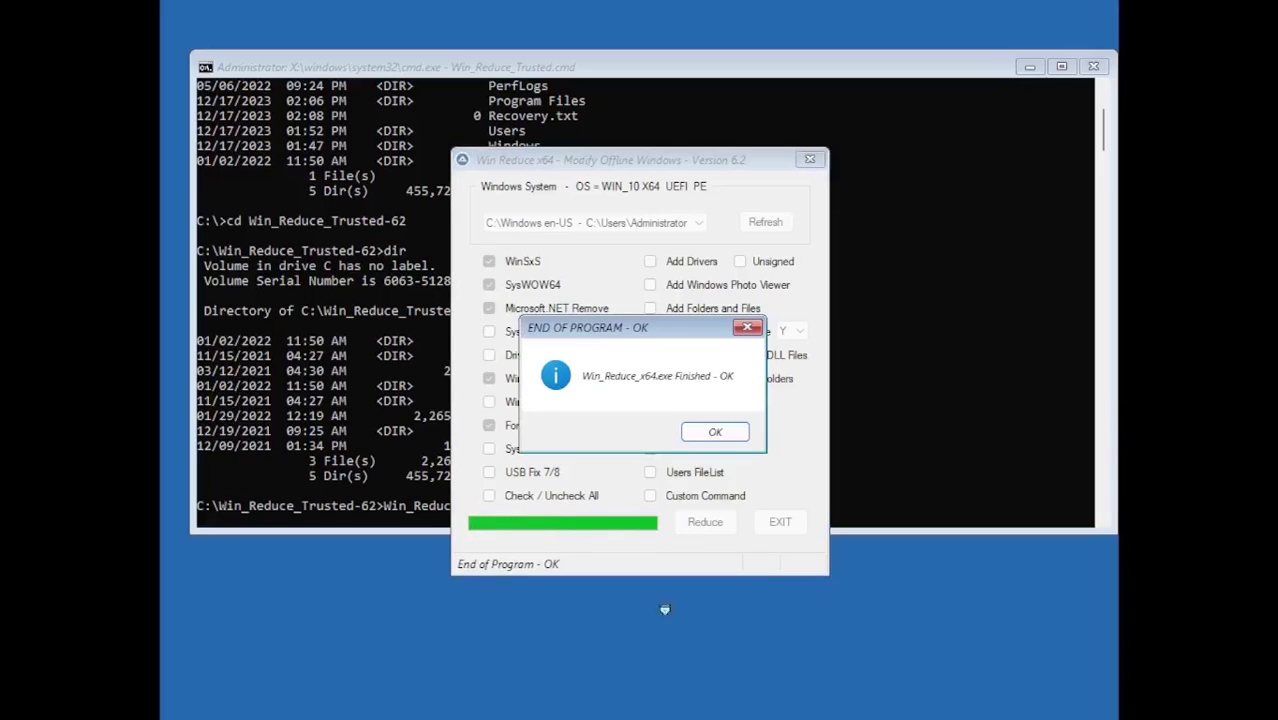
{"action": "left_click", "coordinate": [714, 431]}
Close the Command Prompt after a directory listing, turn off the PC from recovery and boot back to the desktop.
{"action": "type", "text": "dir"}
{"action": "key", "text": "Return"}
{"action": "left_click", "coordinate": [1094, 67]}
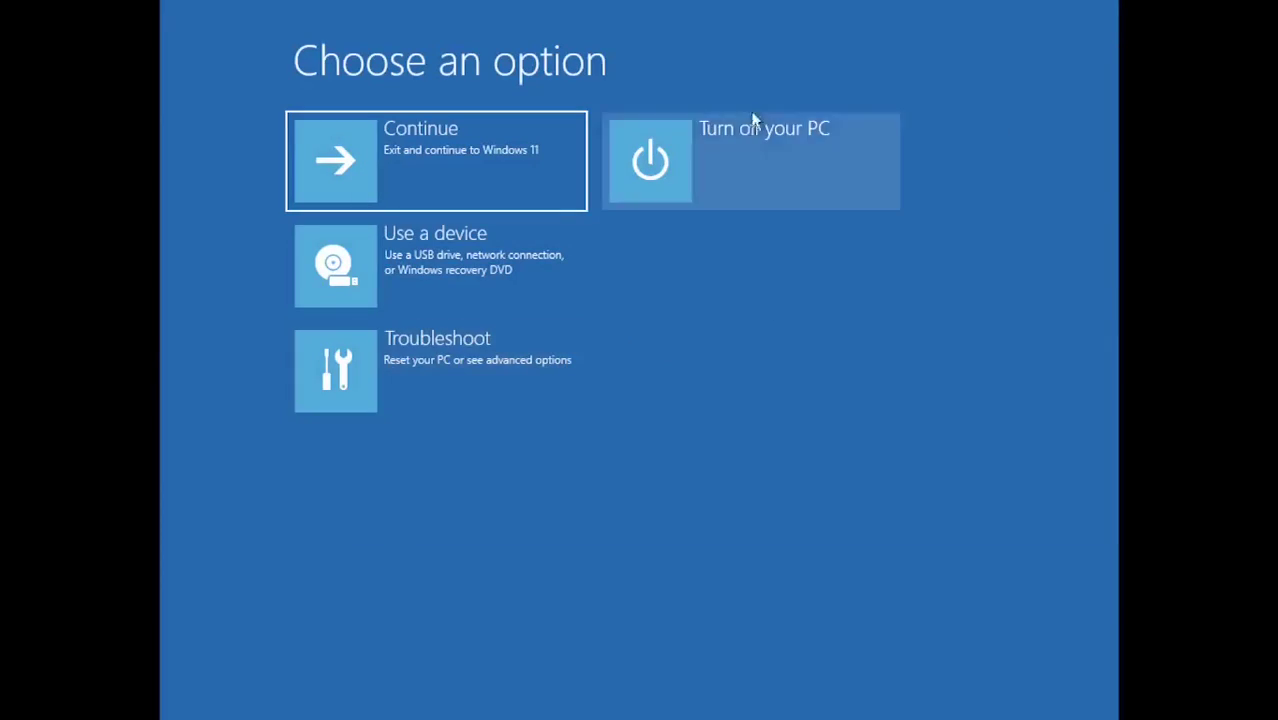
{"action": "left_click", "coordinate": [774, 144]}
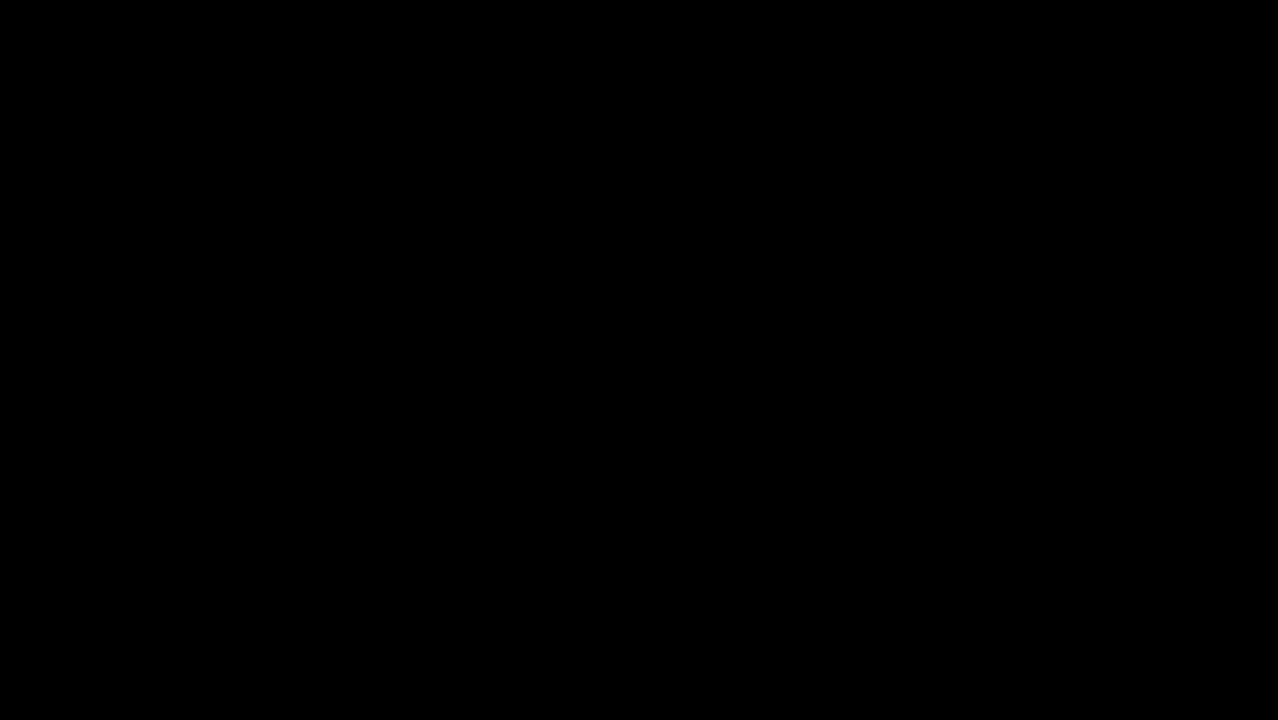
{"action": "key", "text": "Return"}
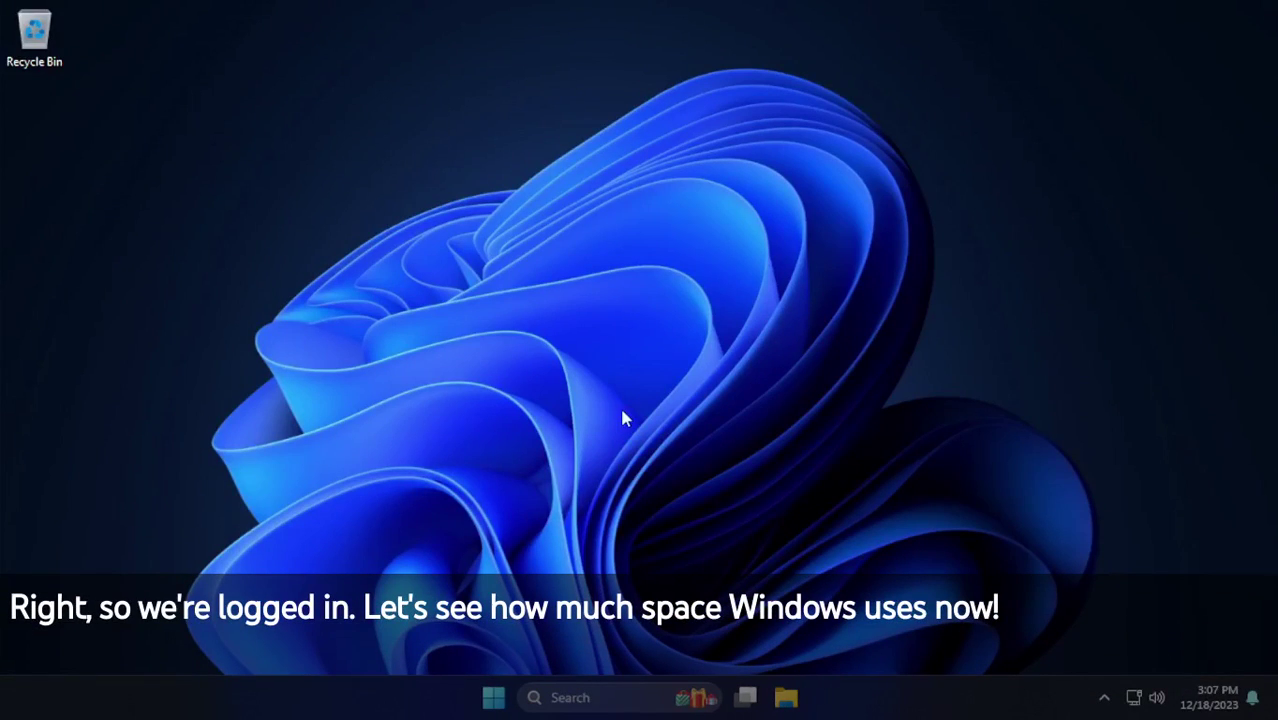
Check the used and free space of Local Disk (C:) in its properties, reopening them for an updated reading.
{"action": "key", "text": "super+e"}
{"action": "left_click", "coordinate": [178, 520]}
{"action": "right_click", "coordinate": [409, 278]}
{"action": "left_click", "coordinate": [492, 545]}
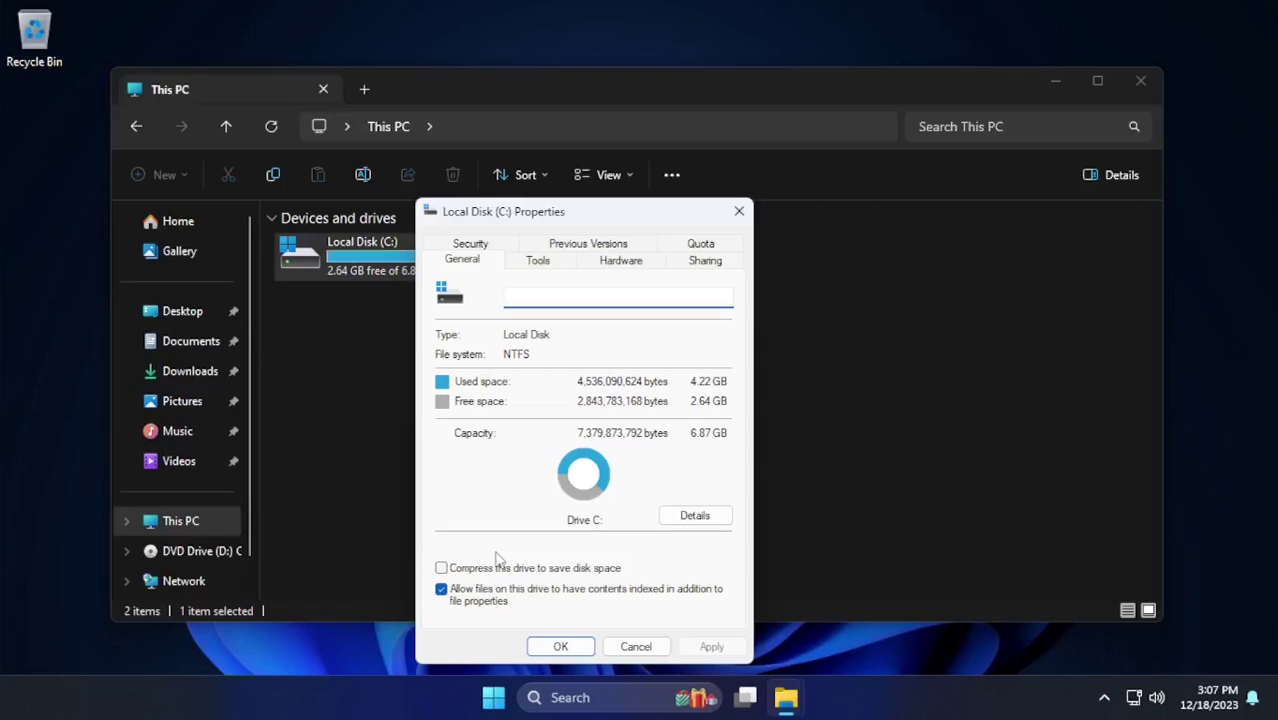
{"action": "left_click", "coordinate": [739, 211]}
{"action": "right_click", "coordinate": [417, 276]}
{"action": "left_click", "coordinate": [508, 543]}
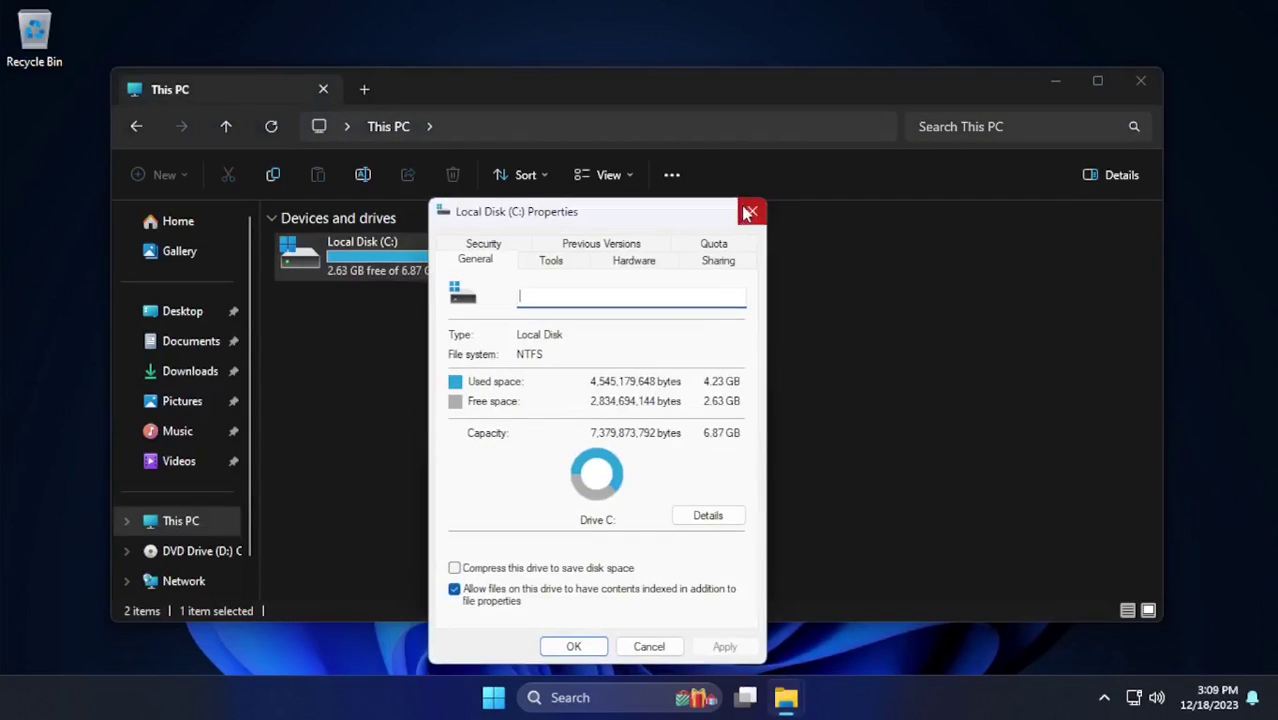
{"action": "left_click", "coordinate": [745, 213]}
Set Folder Options for Local Disk (C:) to show hidden files and stop hiding protected operating system files.
{"action": "double_click", "coordinate": [392, 262]}
{"action": "left_click", "coordinate": [672, 174]}
{"action": "left_click", "coordinate": [593, 476]}
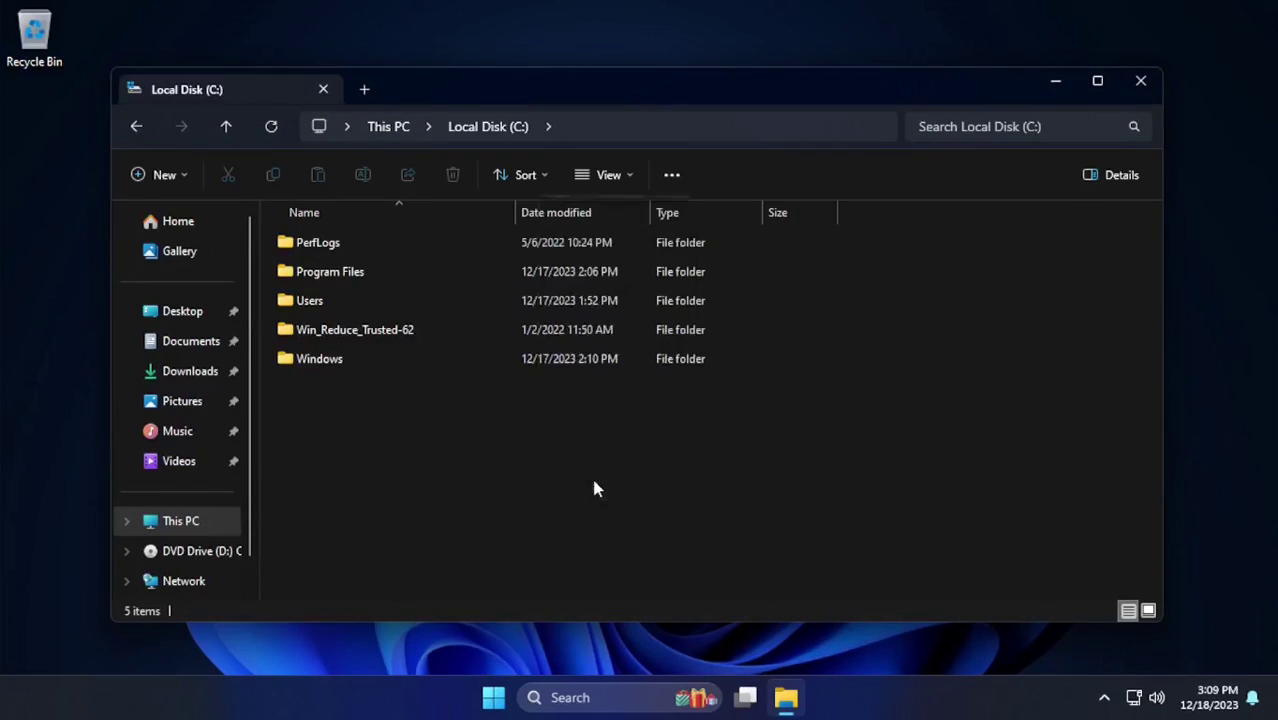
{"action": "left_click", "coordinate": [203, 262]}
{"action": "left_click", "coordinate": [240, 524]}
{"action": "left_click_drag", "start_coordinate": [457, 431], "coordinate": [457, 459]}
{"action": "left_click", "coordinate": [404, 493]}
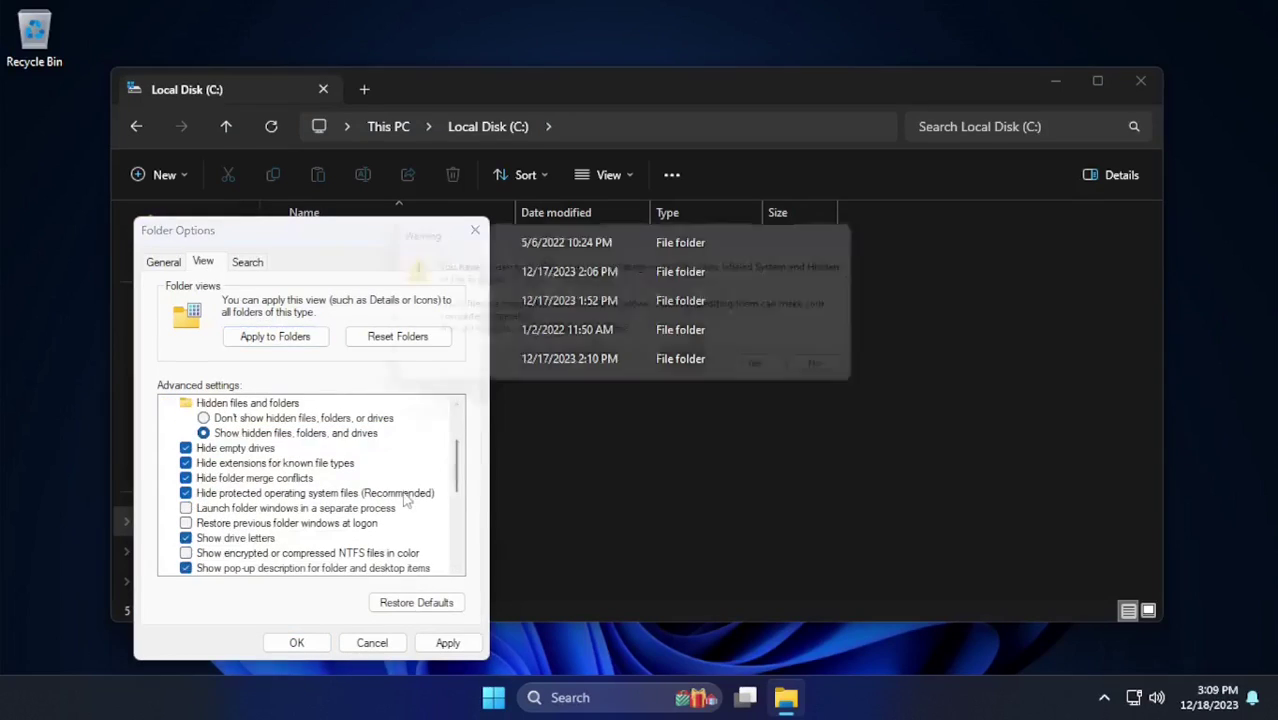
{"action": "left_click", "coordinate": [752, 418]}
{"action": "left_click", "coordinate": [293, 642]}
Check the sizes of the System Volume Information and ProgramData folders on C: in their properties.
{"action": "right_click", "coordinate": [350, 417]}
{"action": "left_click", "coordinate": [447, 364]}
{"action": "left_click", "coordinate": [673, 228]}
{"action": "right_click", "coordinate": [391, 359]}
{"action": "left_click", "coordinate": [414, 297]}
{"action": "left_click", "coordinate": [716, 229]}
Check the Recovery folder's properties and permanently delete it, confirming for all current items.
{"action": "right_click", "coordinate": [305, 390]}
{"action": "left_click", "coordinate": [368, 330]}
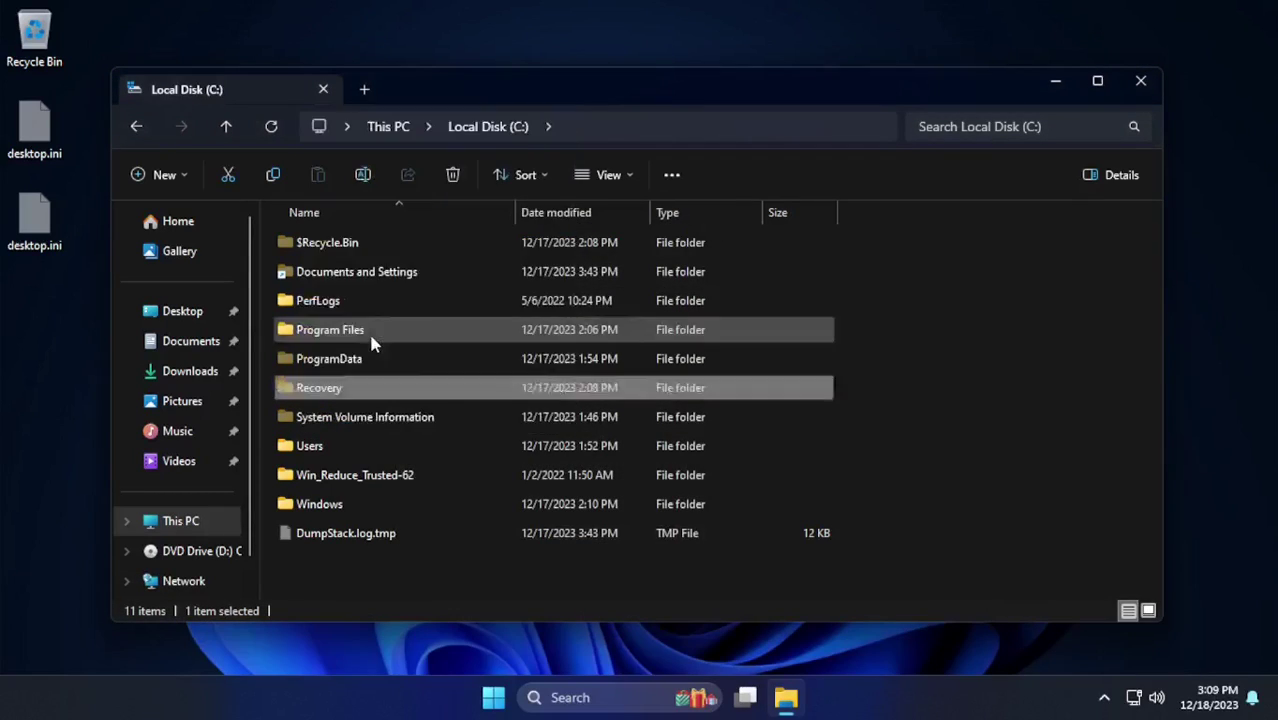
{"action": "left_click", "coordinate": [633, 229]}
{"action": "key", "text": "shift+Delete"}
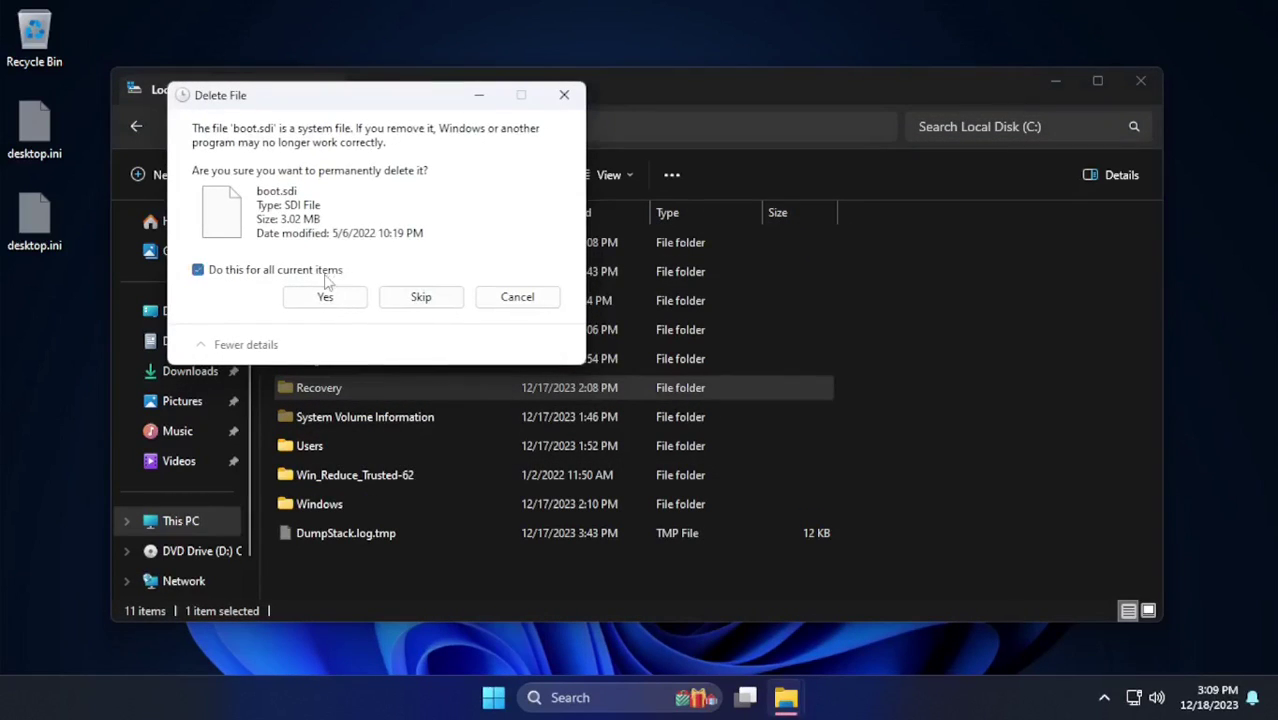
{"action": "left_click", "coordinate": [330, 292]}
Go back to This PC and check the disk usage of Local Disk (C:) after the Recovery folder's deletion.
{"action": "left_click", "coordinate": [180, 521]}
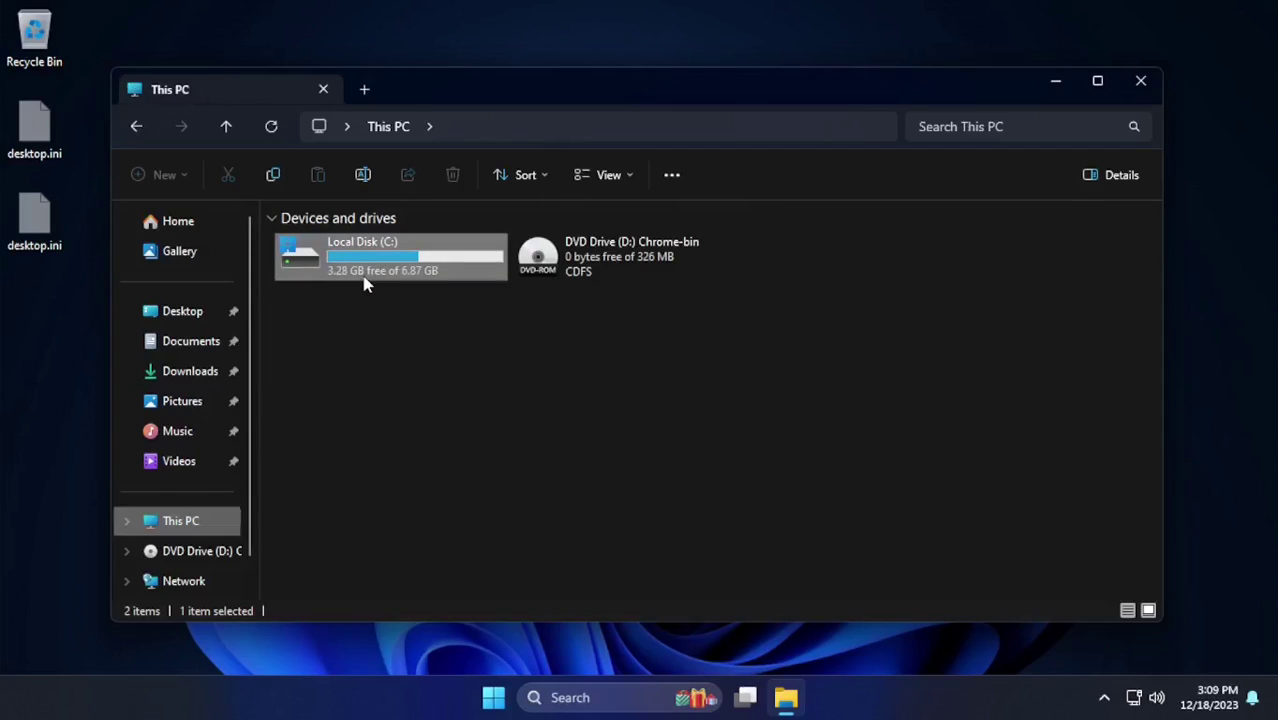
{"action": "right_click", "coordinate": [366, 280]}
{"action": "left_click", "coordinate": [425, 548]}
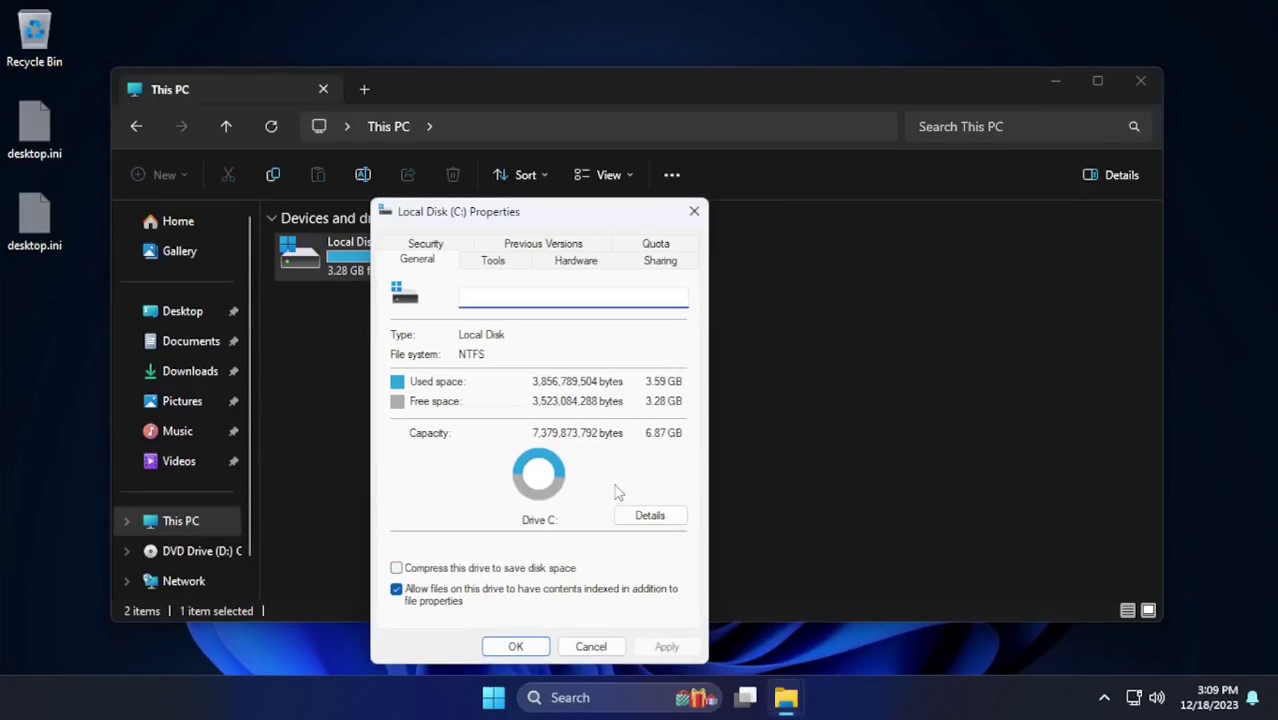
{"action": "left_click", "coordinate": [694, 211]}
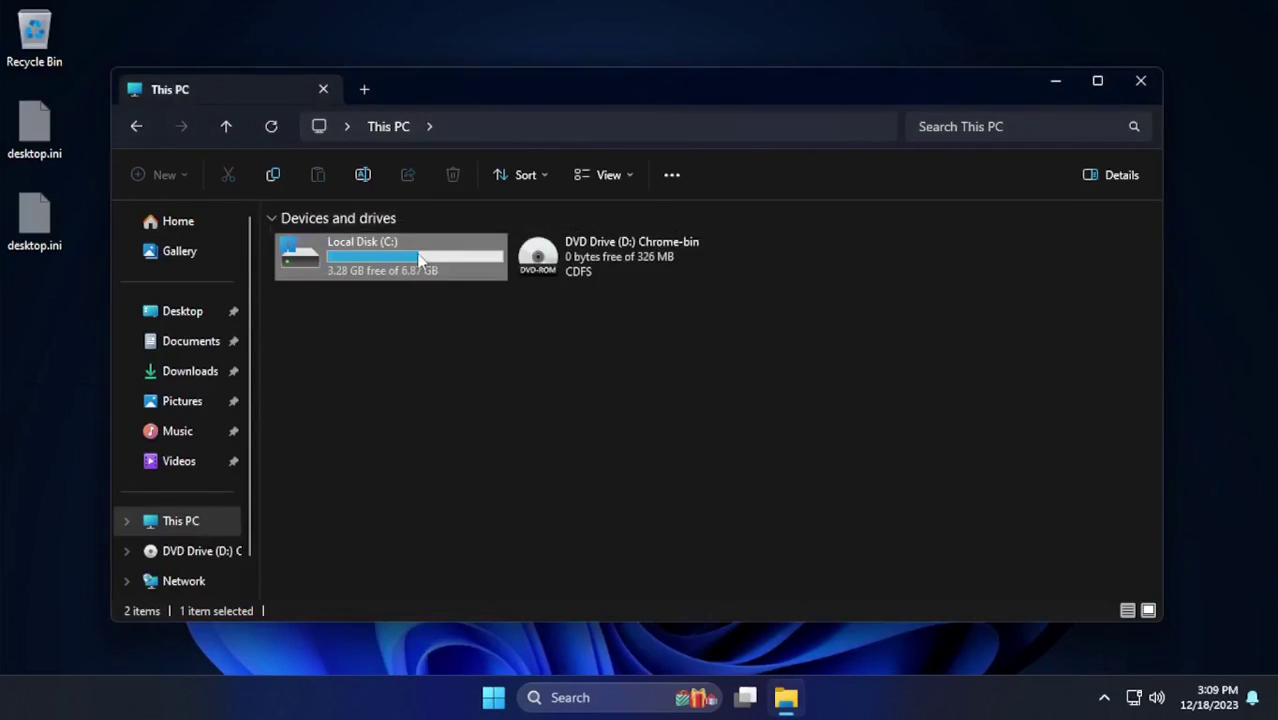
Browse through C:\Windows to the System32 folder and inspect its DriverStore folder.
{"action": "double_click", "coordinate": [420, 262]}
{"action": "double_click", "coordinate": [332, 472]}
{"action": "scroll", "coordinate": [449, 438], "scroll_direction": "down", "scroll_amount": 3}
{"action": "scroll", "coordinate": [449, 438], "scroll_direction": "down", "scroll_amount": 15}
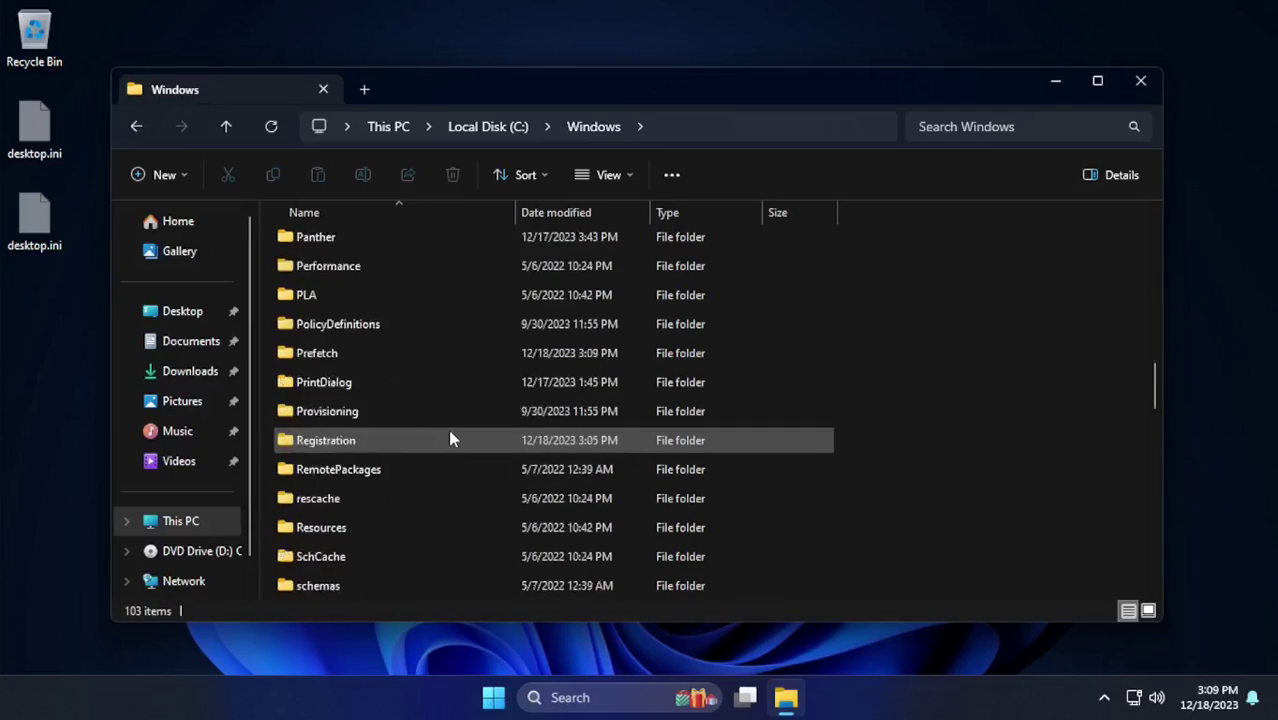
{"action": "double_click", "coordinate": [350, 363]}
{"action": "scroll", "coordinate": [352, 362], "scroll_direction": "down", "scroll_amount": 7}
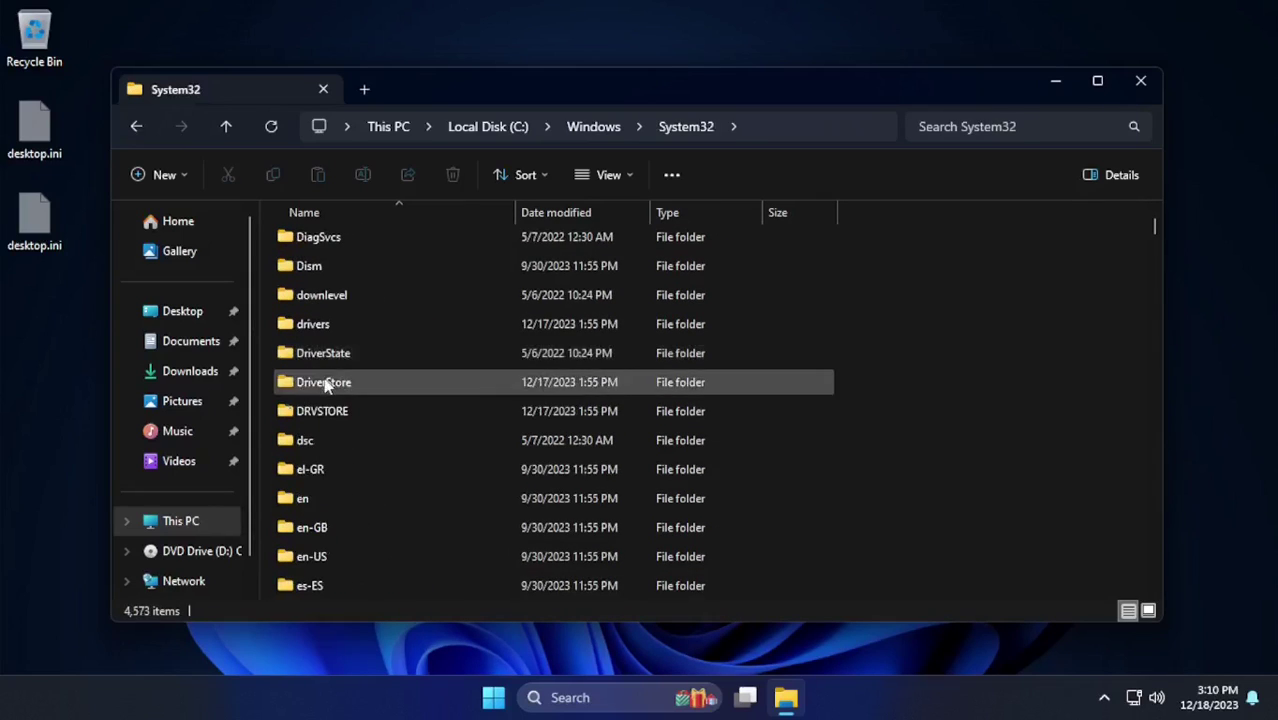
{"action": "right_click", "coordinate": [331, 381]}
{"action": "left_click", "coordinate": [300, 320]}
{"action": "left_click", "coordinate": [655, 228]}
{"action": "double_click", "coordinate": [333, 381]}
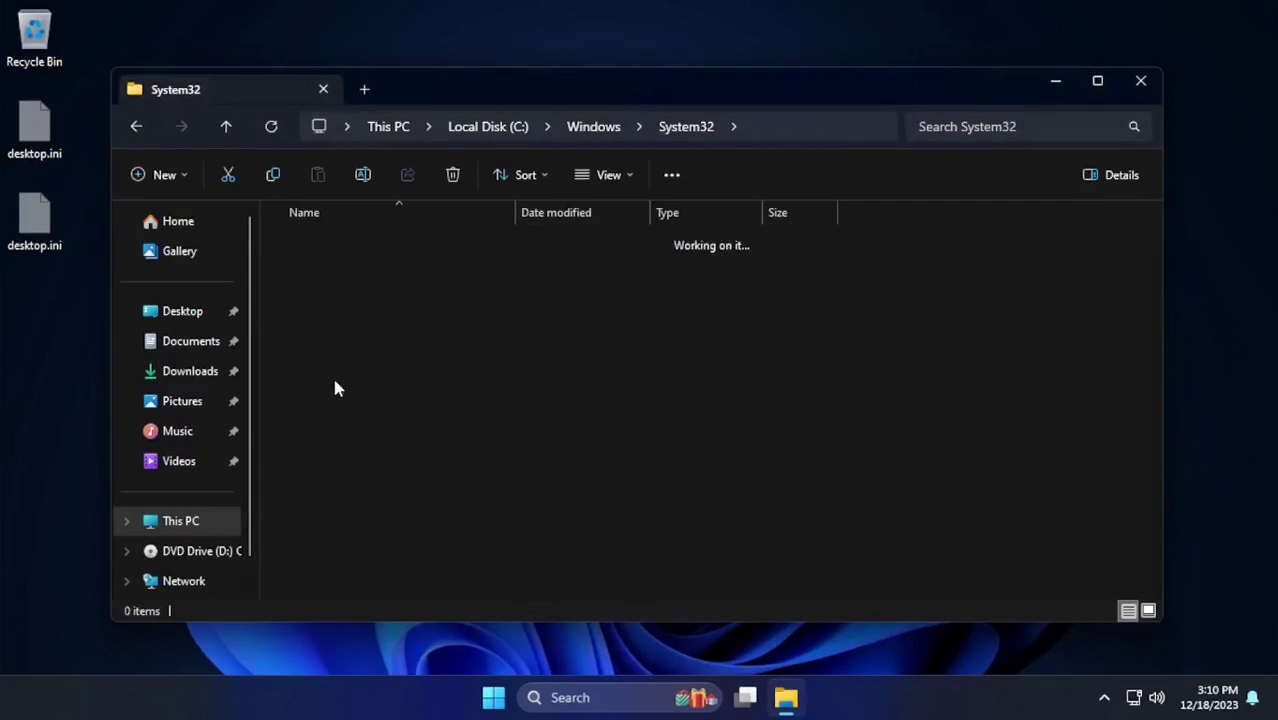
Close the System32 window and check the disk usage of Local Disk (C:) in a new This PC window.
{"action": "left_click", "coordinate": [1143, 84]}
{"action": "left_click", "coordinate": [493, 697]}
{"action": "key", "text": "Escape"}
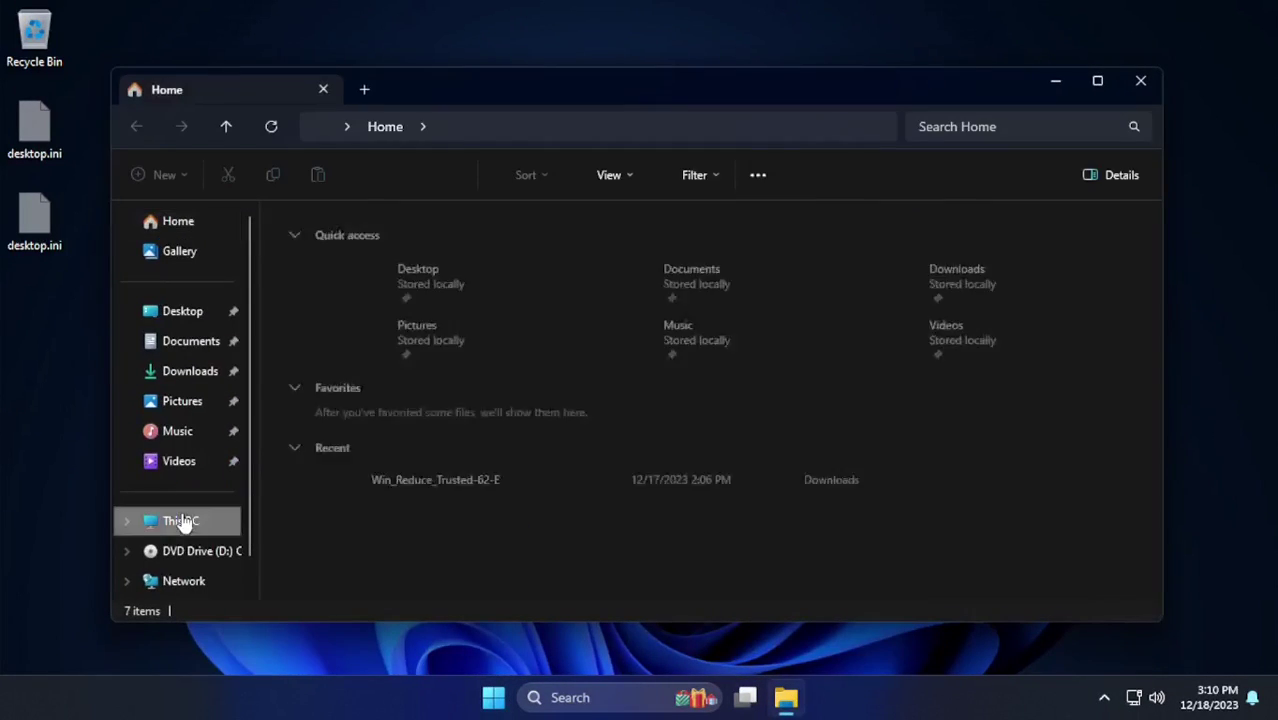
{"action": "left_click", "coordinate": [160, 516]}
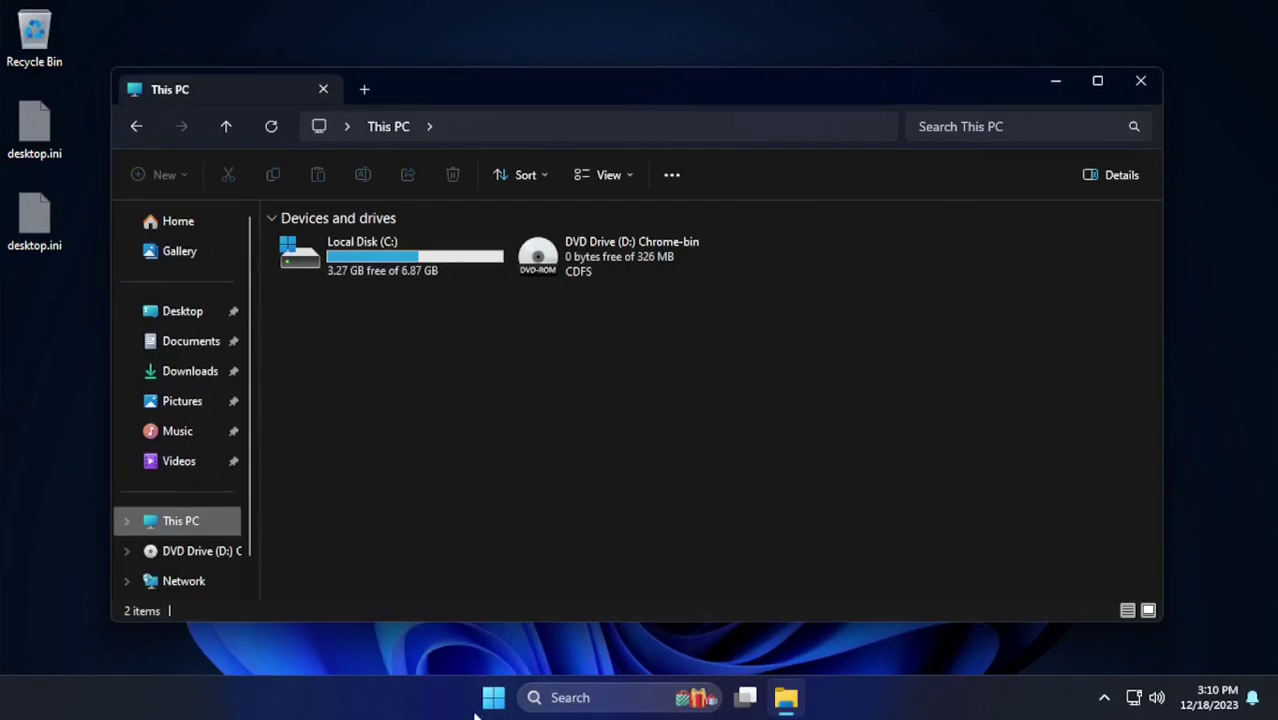
Start PowerShell as administrator and change the working directory to C:\Windows.
{"action": "right_click", "coordinate": [493, 697]}
{"action": "left_click", "coordinate": [470, 402]}
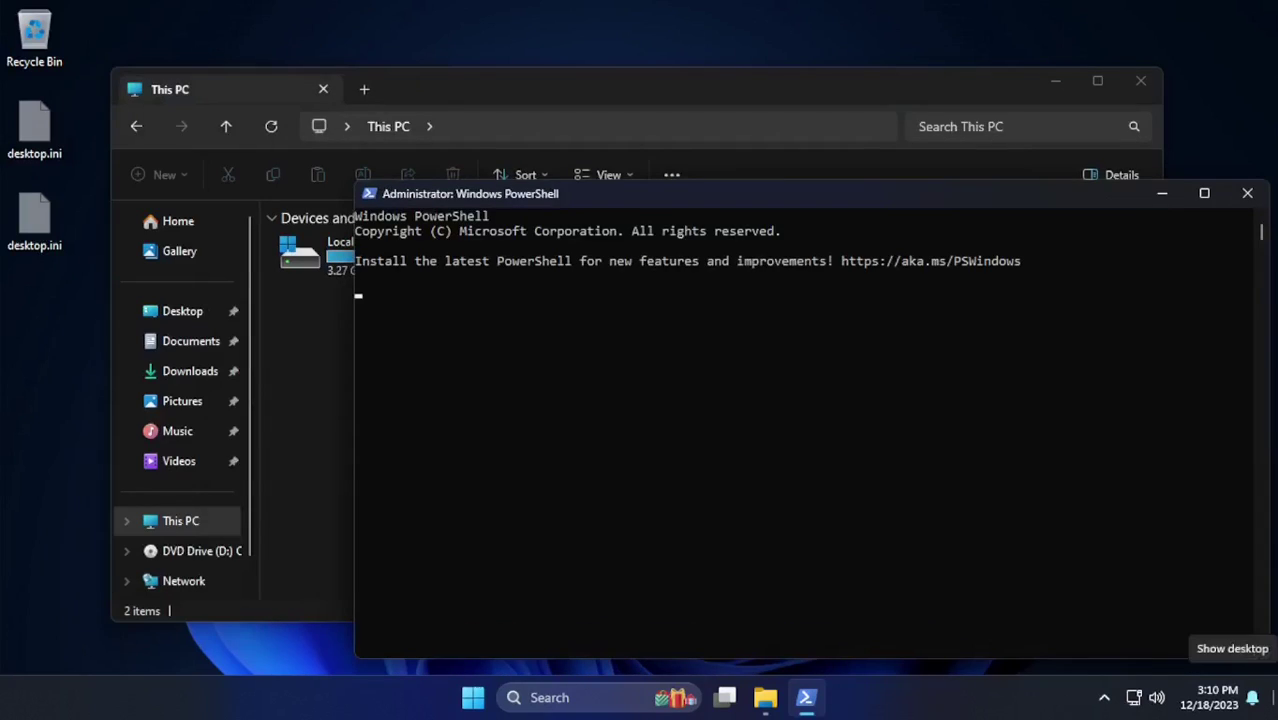
{"action": "type", "text": "cd .."}
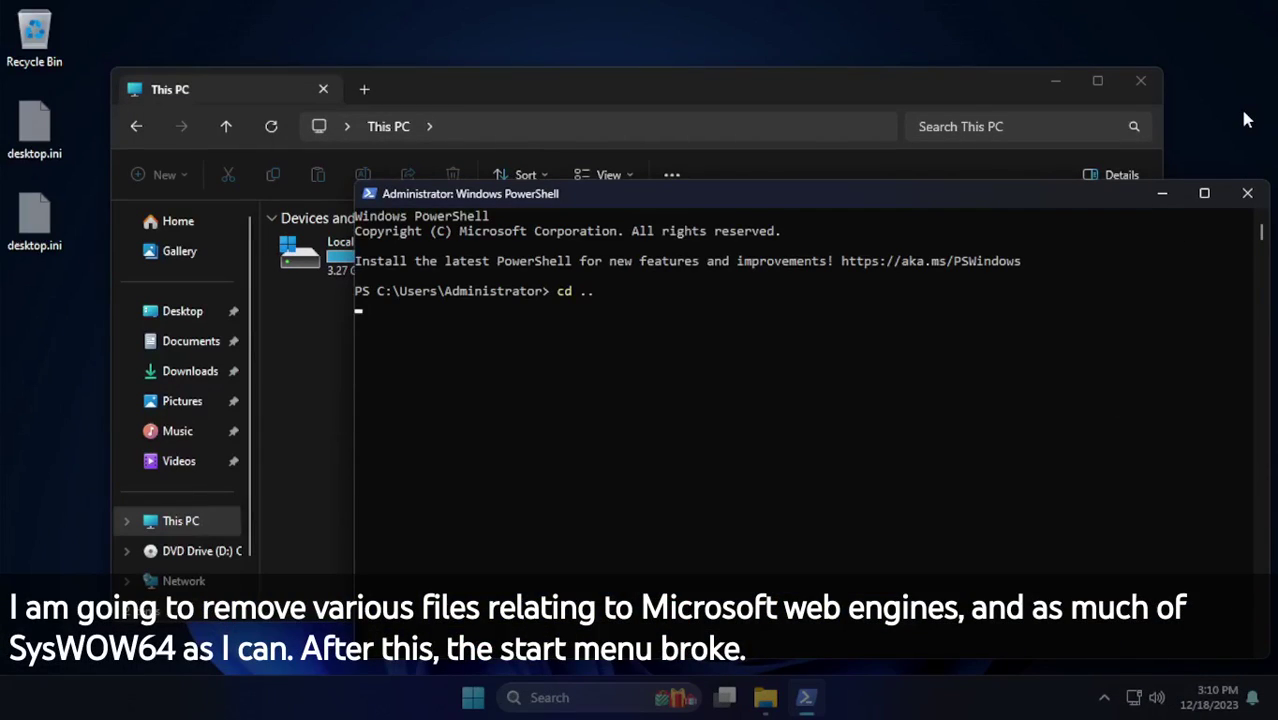
{"action": "type", "text": "cd .."}
{"action": "key", "text": "Return"}
{"action": "type", "text": "cd Windows"}
{"action": "key", "text": "Return"}
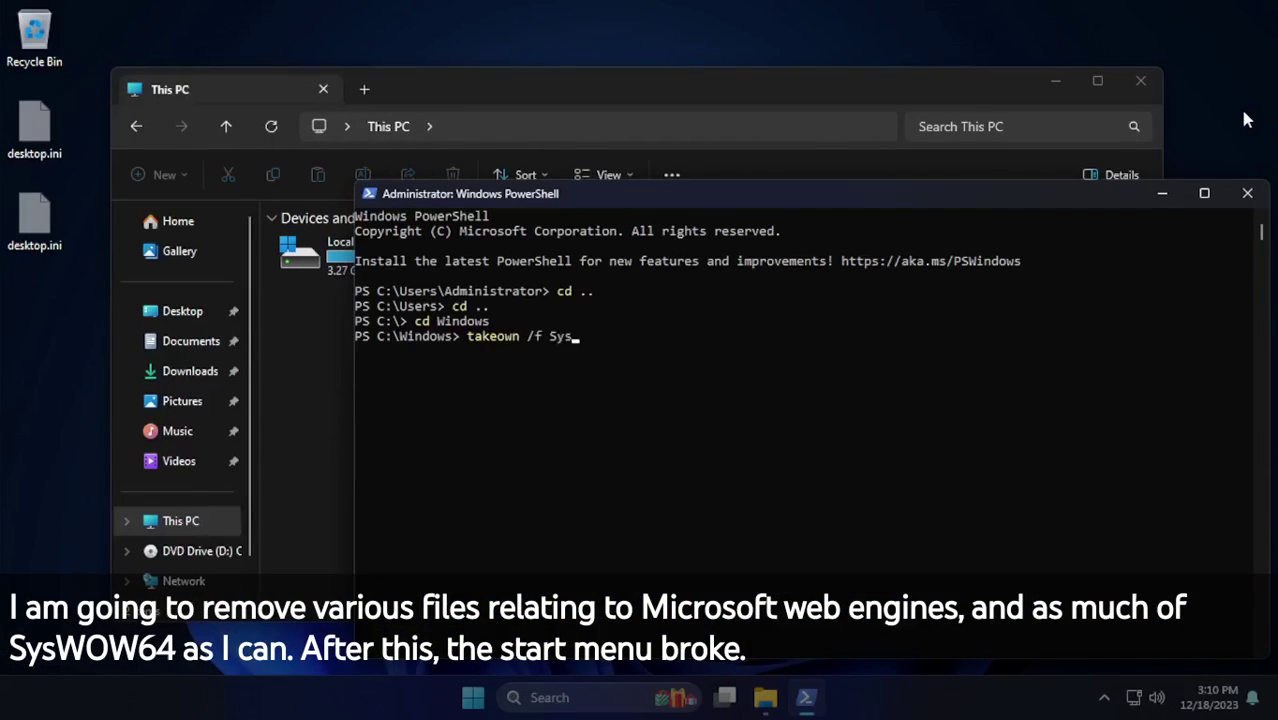
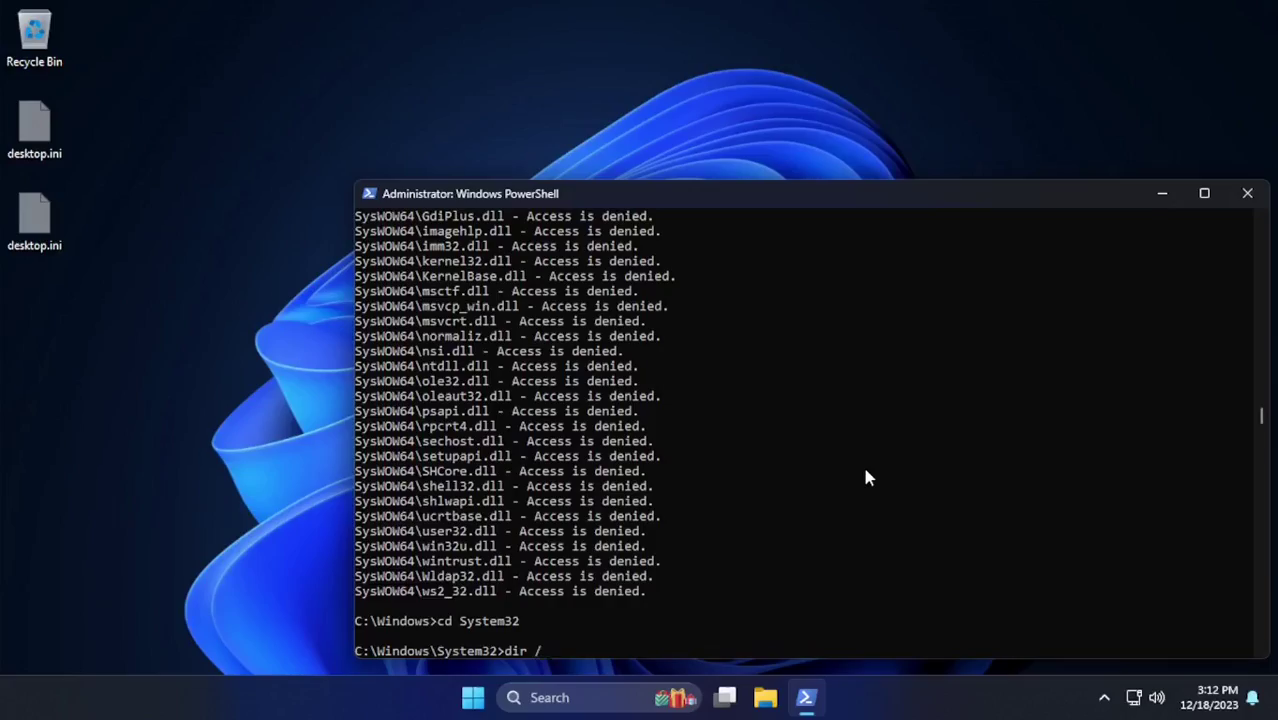
List the files in C:\Windows\System32 sorted by size with dir /O:S.
{"action": "type", "text": "O:S"}
{"action": "key", "text": "Return"}
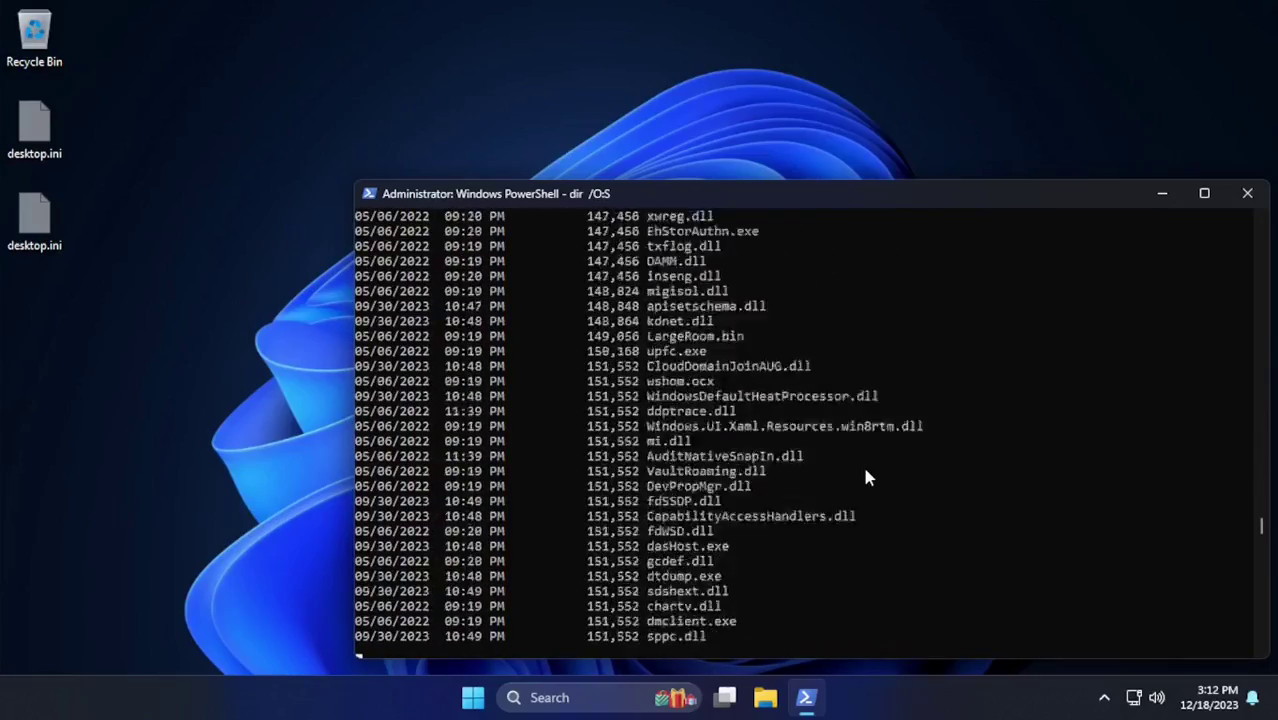
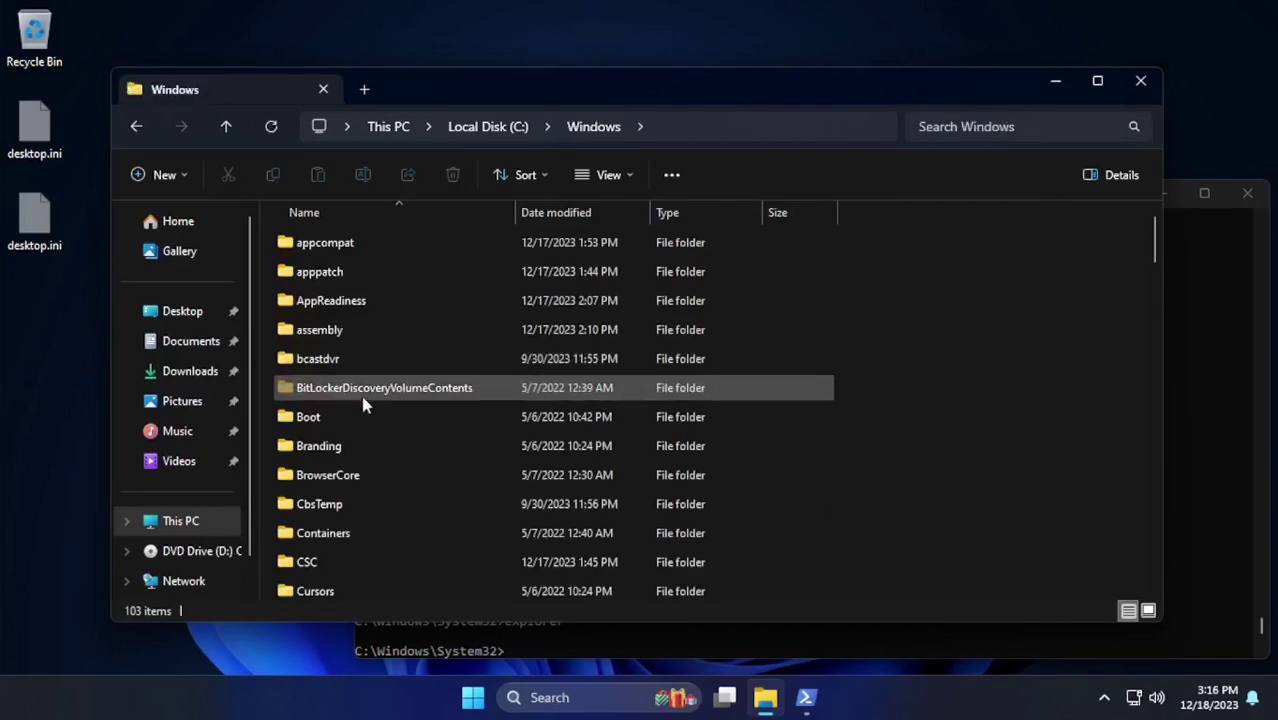
Examine the app folders in C:\Windows\SystemApps, fitting the Name column to show their full names.
{"action": "scroll", "coordinate": [363, 403], "scroll_direction": "down", "scroll_amount": 20}
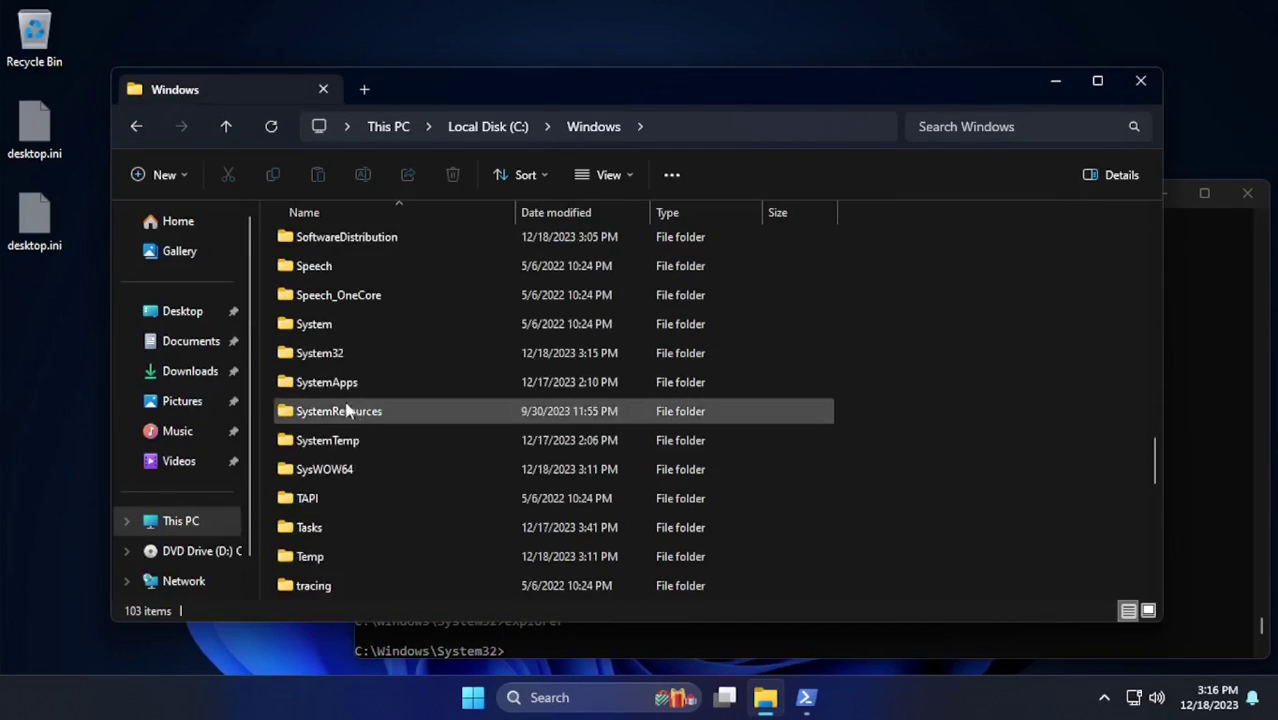
{"action": "double_click", "coordinate": [330, 383]}
{"action": "scroll", "coordinate": [414, 297], "scroll_direction": "down", "scroll_amount": 2}
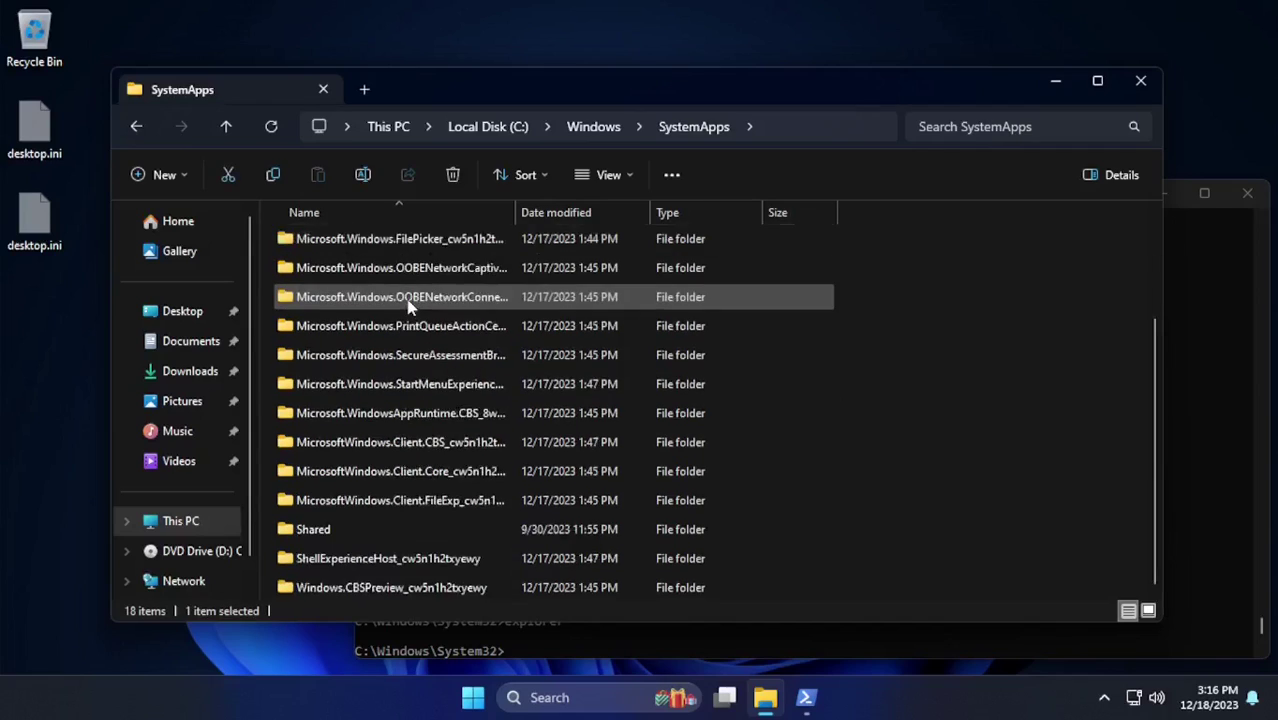
{"action": "left_click", "coordinate": [420, 384]}
{"action": "left_click", "coordinate": [440, 500]}
{"action": "scroll", "coordinate": [446, 455], "scroll_direction": "up", "scroll_amount": 2}
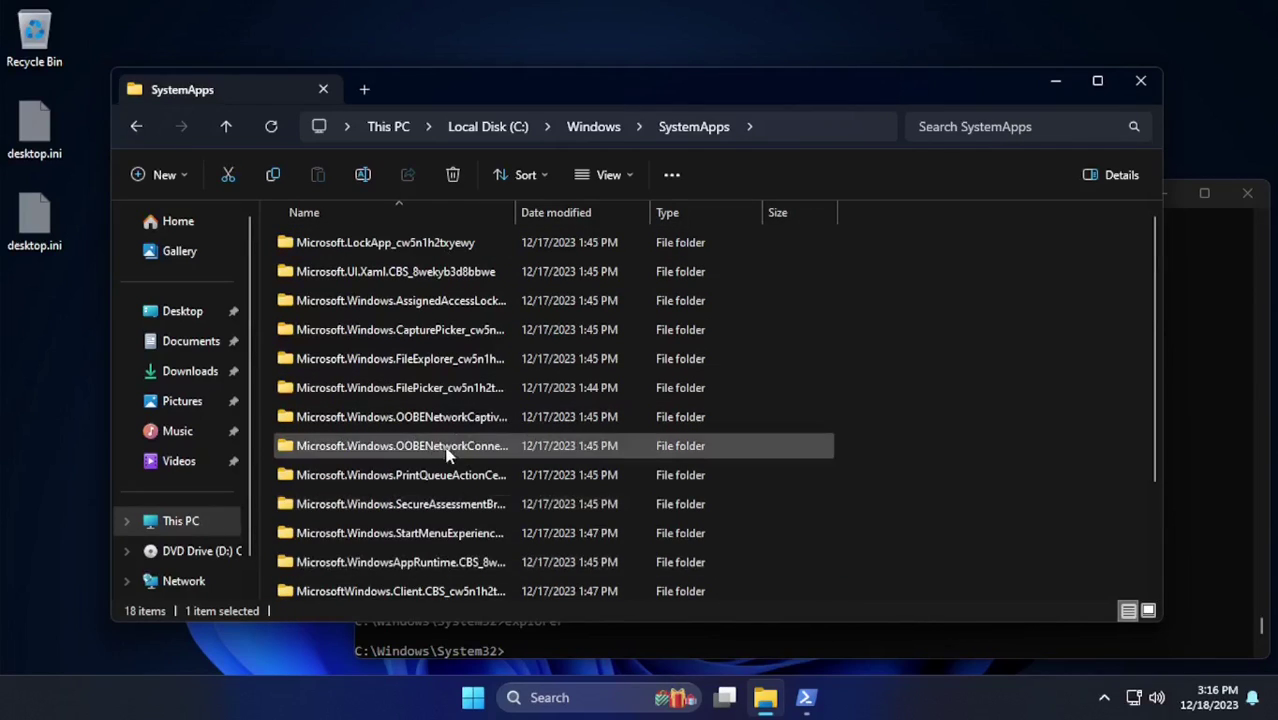
{"action": "scroll", "coordinate": [485, 360], "scroll_direction": "down", "scroll_amount": 2}
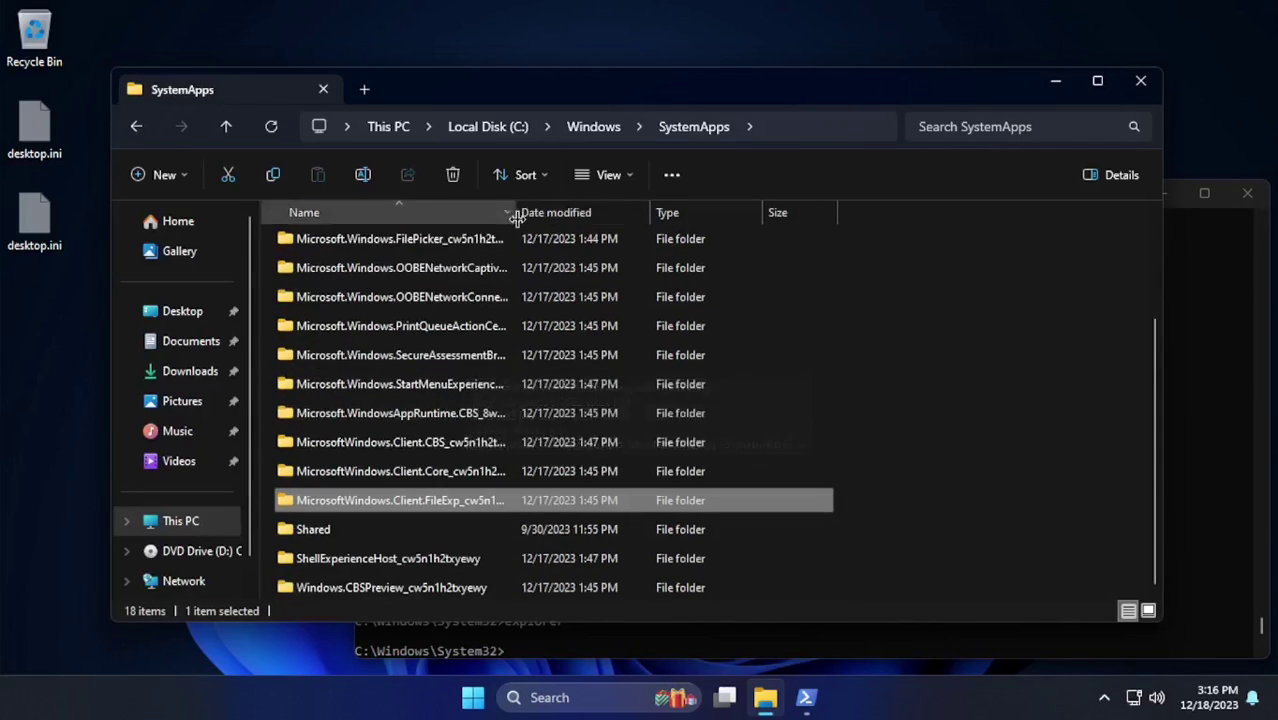
{"action": "double_click", "coordinate": [515, 212]}
{"action": "scroll", "coordinate": [641, 380], "scroll_direction": "up", "scroll_amount": 2}
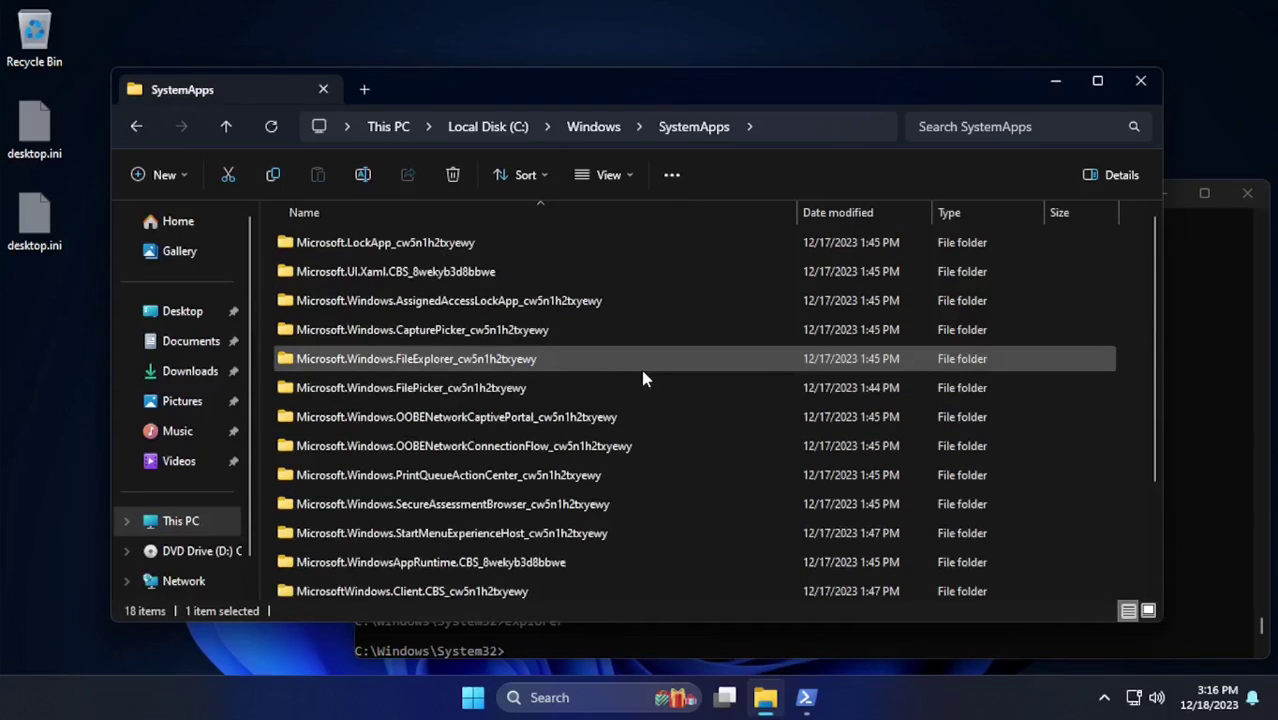
{"action": "scroll", "coordinate": [641, 378], "scroll_direction": "down", "scroll_amount": 2}
Look through the SystemResources folder in C:\Windows and return to the Windows folder listing.
{"action": "left_click", "coordinate": [598, 128]}
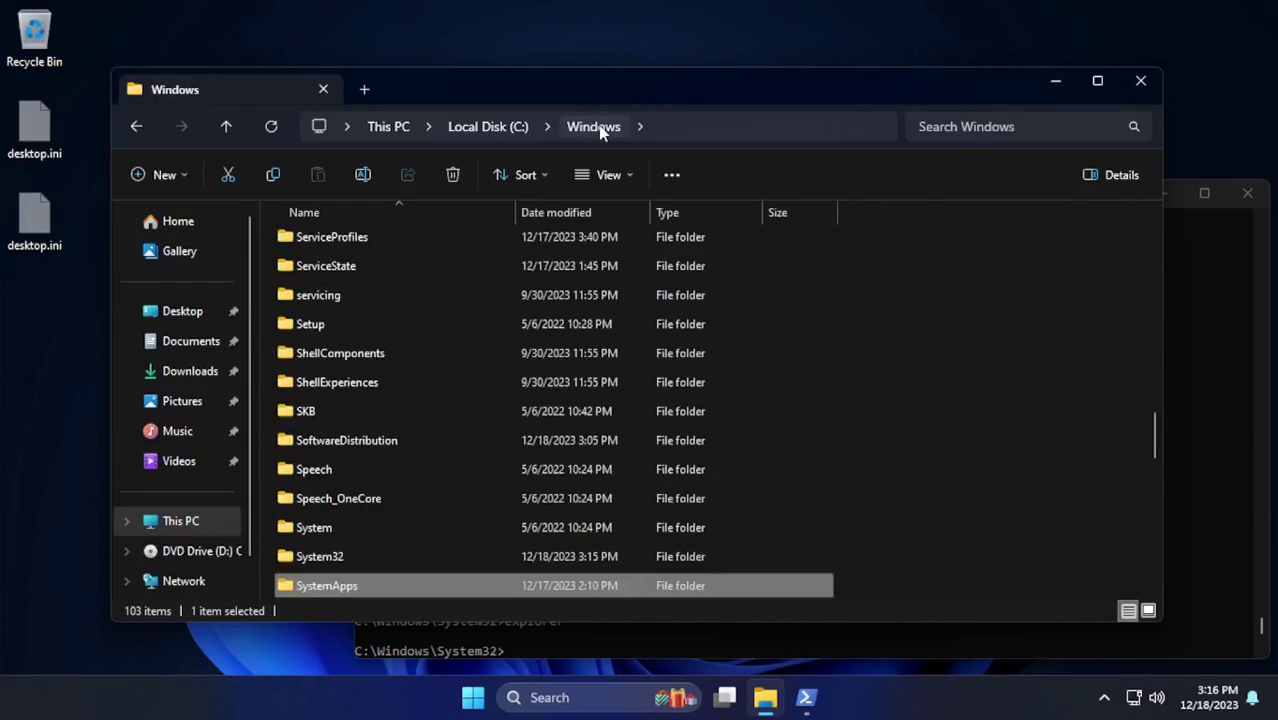
{"action": "scroll", "coordinate": [342, 442], "scroll_direction": "down", "scroll_amount": 2}
{"action": "double_click", "coordinate": [342, 442]}
{"action": "scroll", "coordinate": [461, 313], "scroll_direction": "down", "scroll_amount": 10}
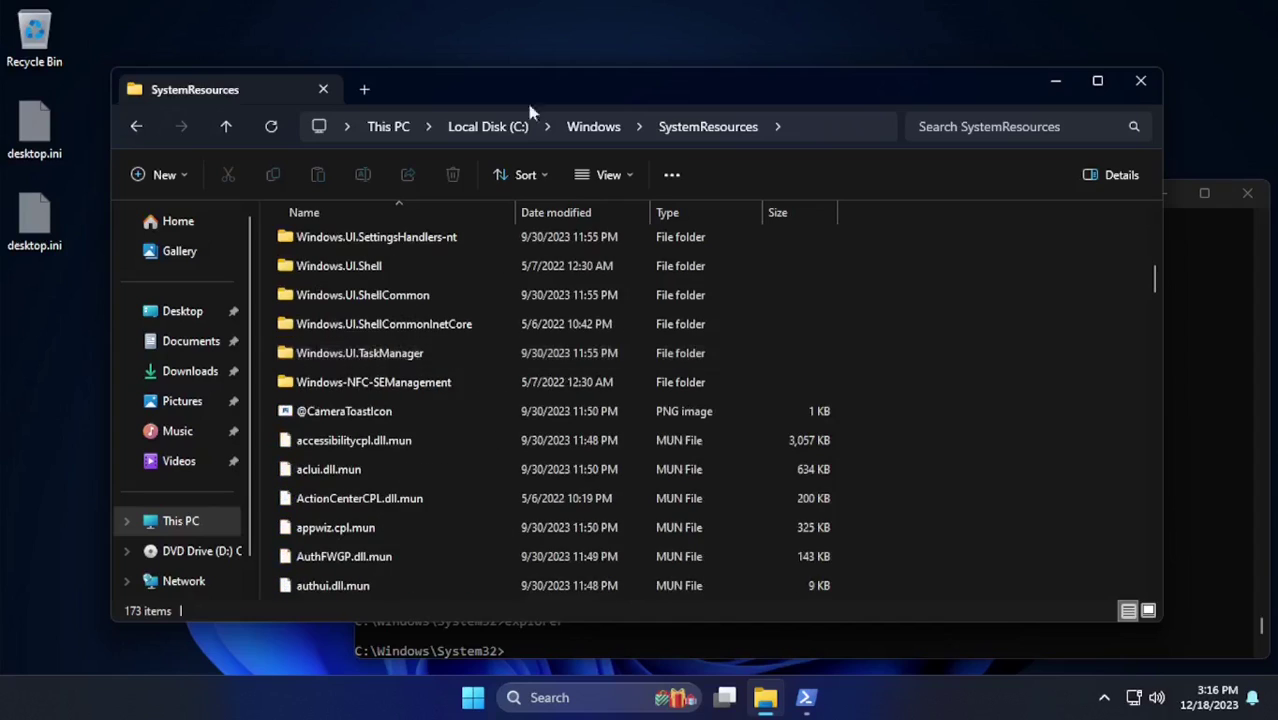
{"action": "left_click", "coordinate": [593, 128]}
{"action": "scroll", "coordinate": [552, 368], "scroll_direction": "down", "scroll_amount": 5}
{"action": "scroll", "coordinate": [552, 368], "scroll_direction": "up", "scroll_amount": 9}
Copy the Chrome-bin folder from DVD Drive (D:) to the desktop.
{"action": "left_click", "coordinate": [184, 521]}
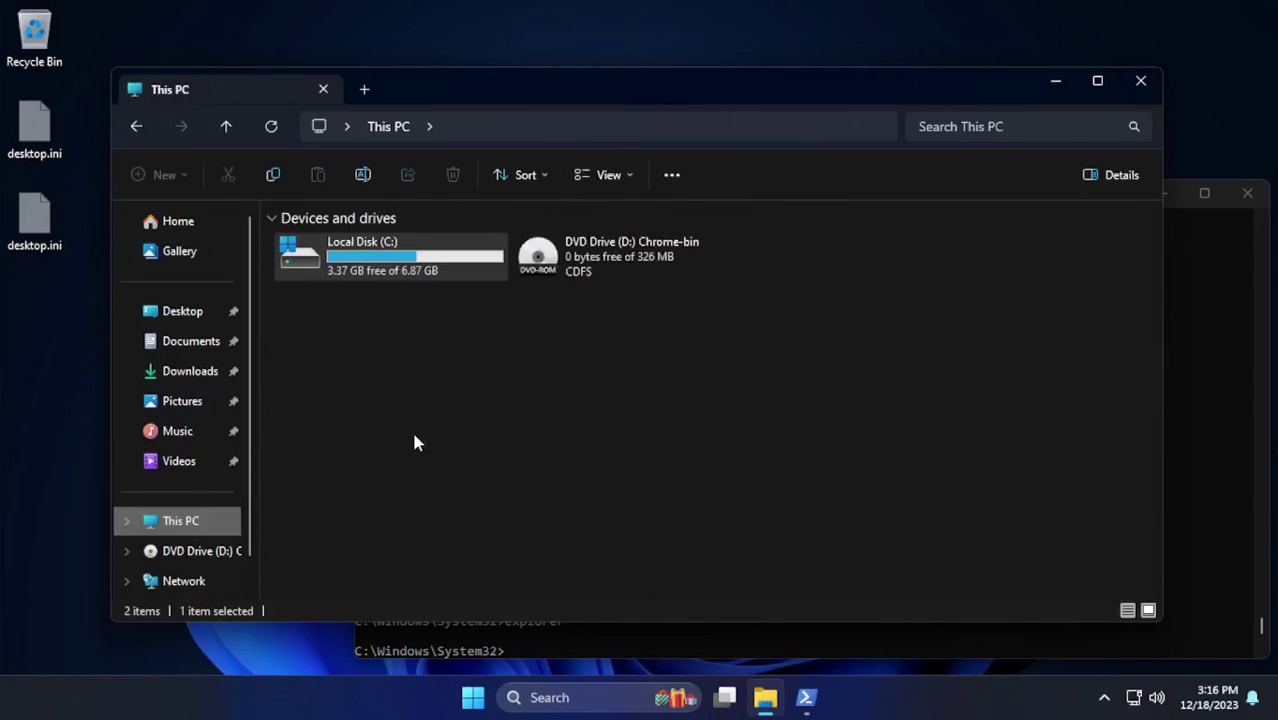
{"action": "double_click", "coordinate": [610, 252]}
{"action": "left_click", "coordinate": [323, 270]}
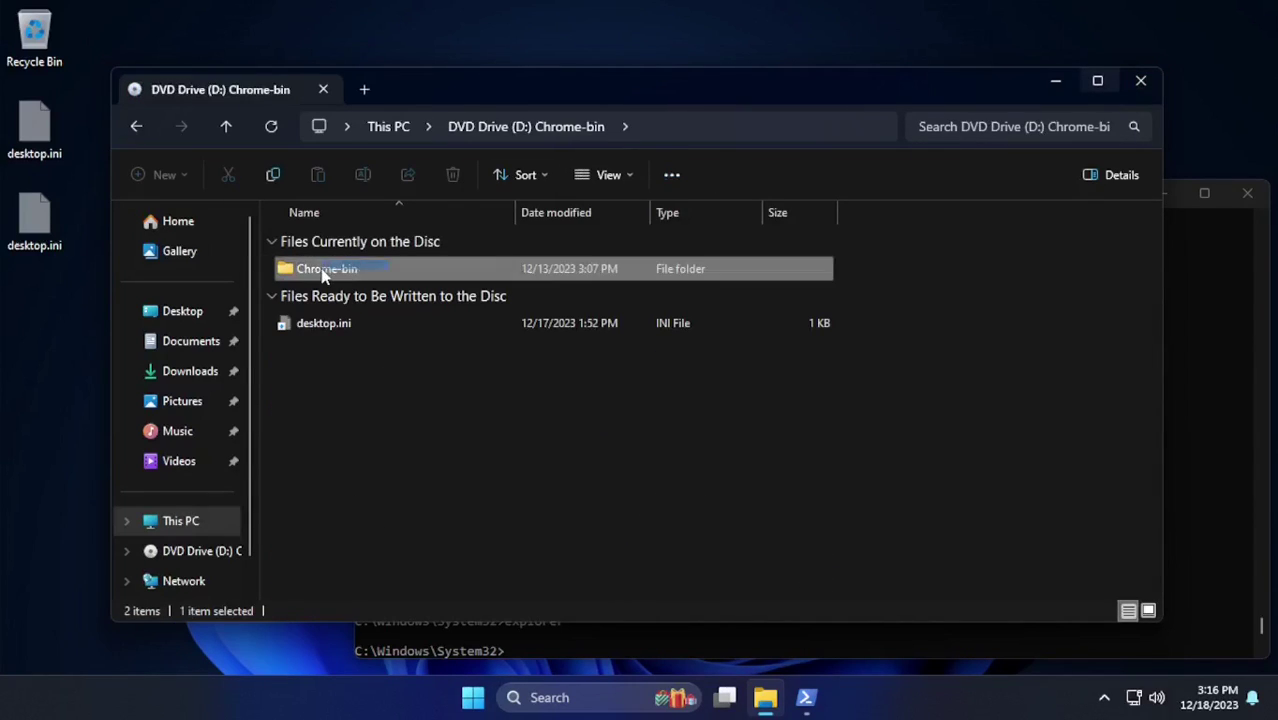
{"action": "left_click_drag", "start_coordinate": [29, 338], "coordinate": [30, 340]}
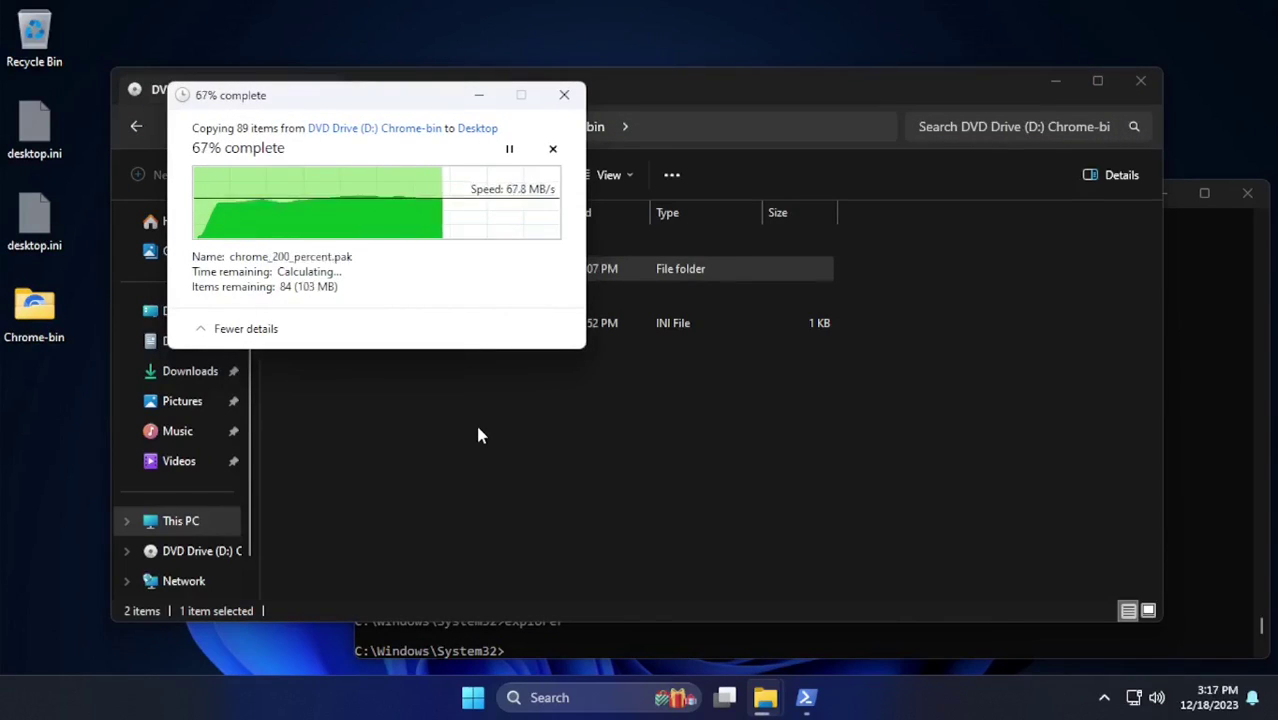
Move the Chrome-bin folder from the desktop into C:\Program Files.
{"action": "key", "text": "alt+Up"}
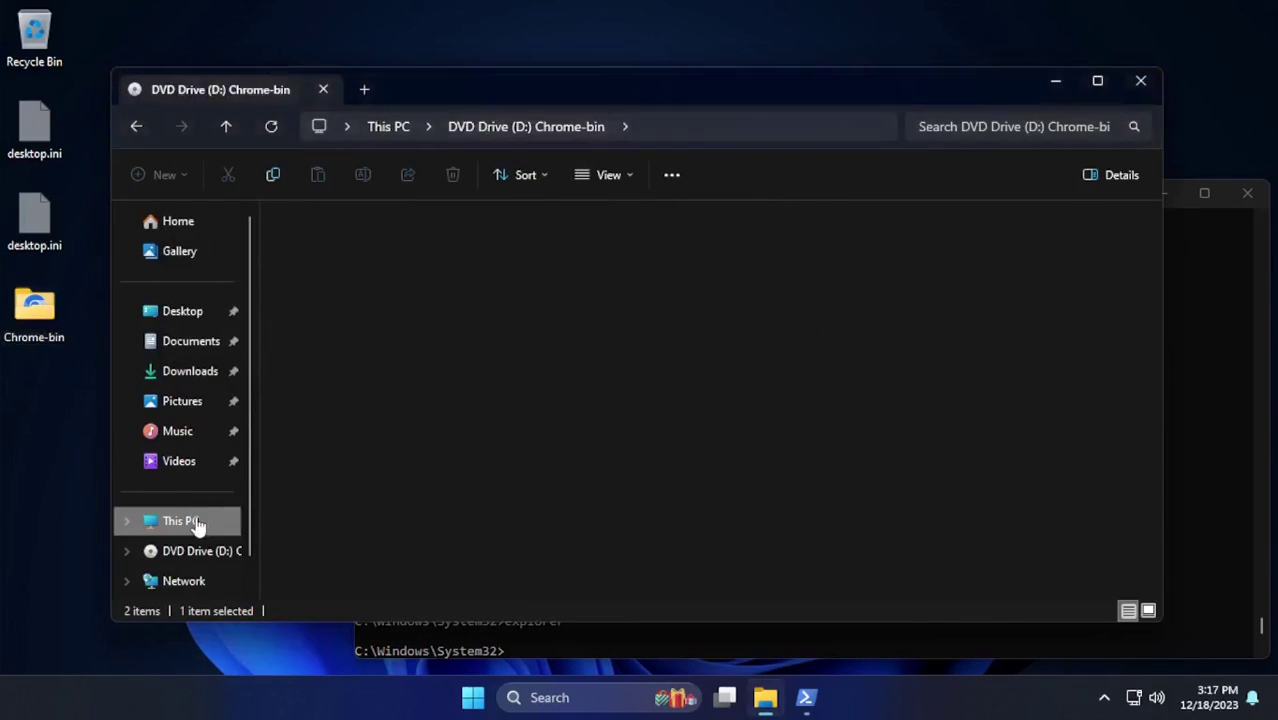
{"action": "double_click", "coordinate": [377, 251]}
{"action": "double_click", "coordinate": [320, 330]}
{"action": "left_click_drag", "start_coordinate": [34, 310], "coordinate": [725, 479]}
Rename the Chrome-bin folder in Program Files as Chromium, open it and show the chrome application's context options.
{"action": "right_click", "coordinate": [441, 584]}
{"action": "left_click", "coordinate": [528, 607]}
{"action": "type", "text": "Chromium"}
{"action": "key", "text": "Return"}
{"action": "key", "text": "Return"}
{"action": "right_click", "coordinate": [365, 275]}
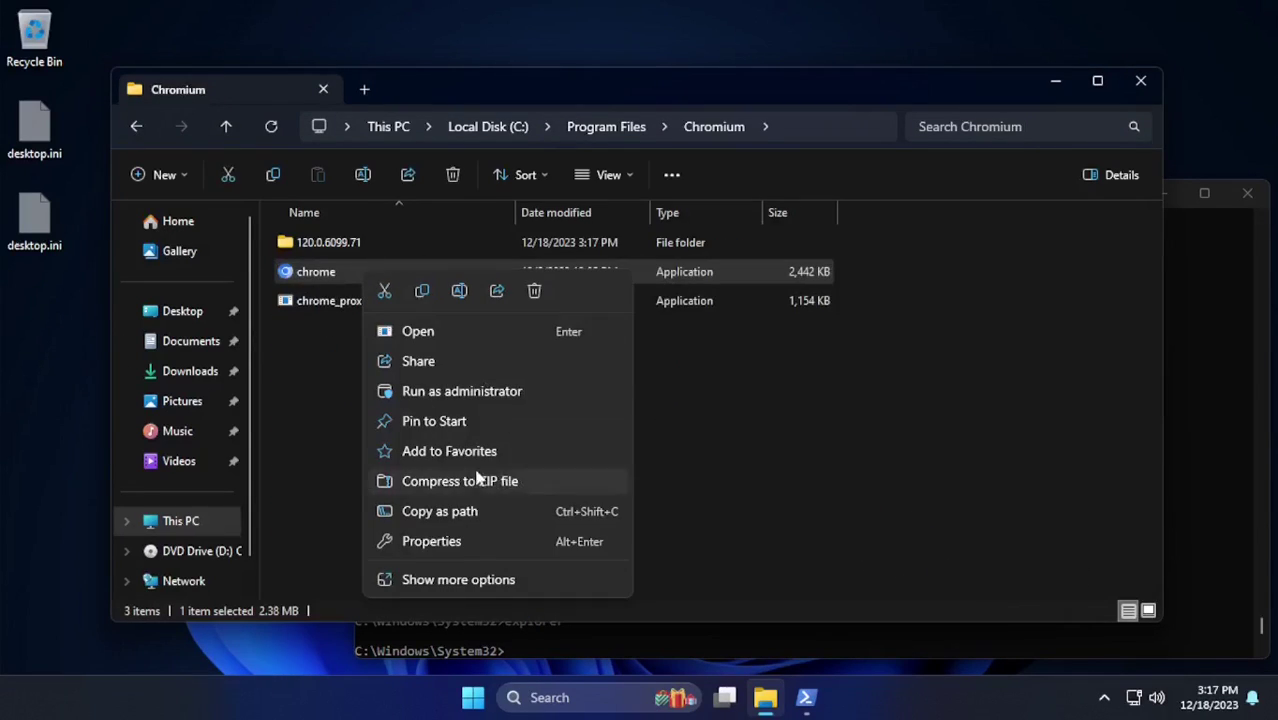
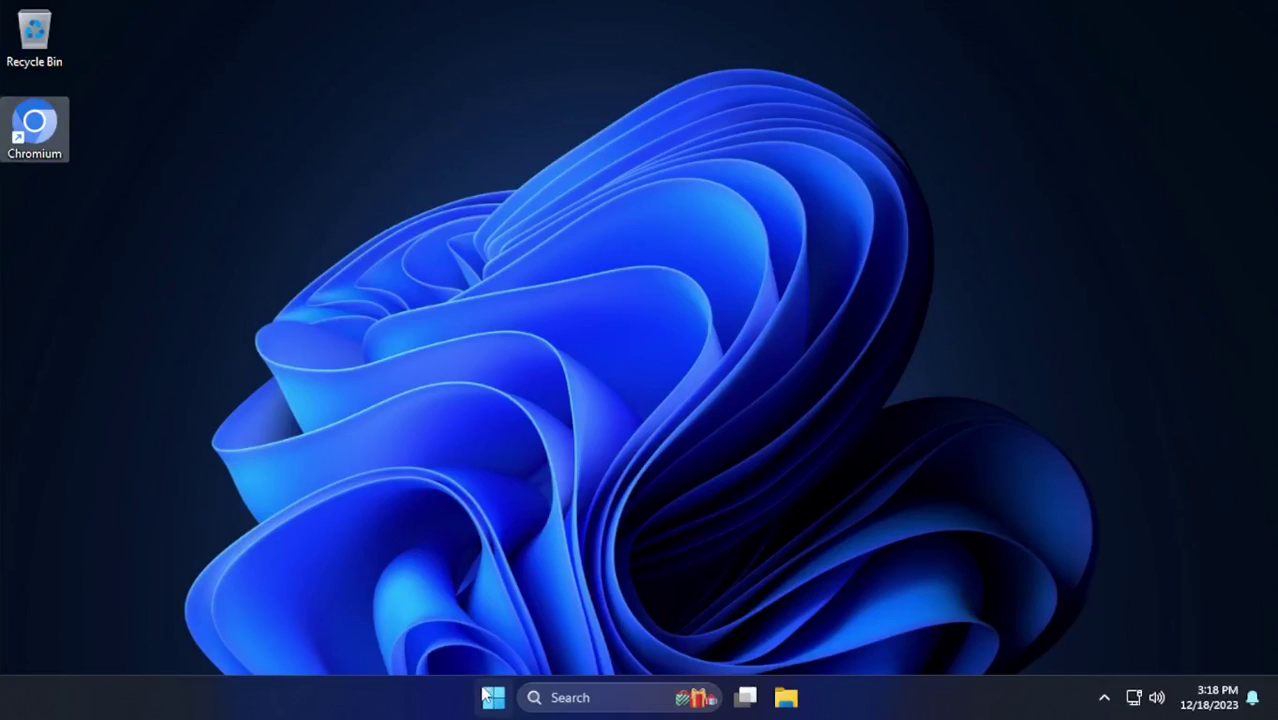
Try to view the list of all installed apps from Start.
{"action": "left_click", "coordinate": [489, 697]}
{"action": "right_click", "coordinate": [612, 188]}
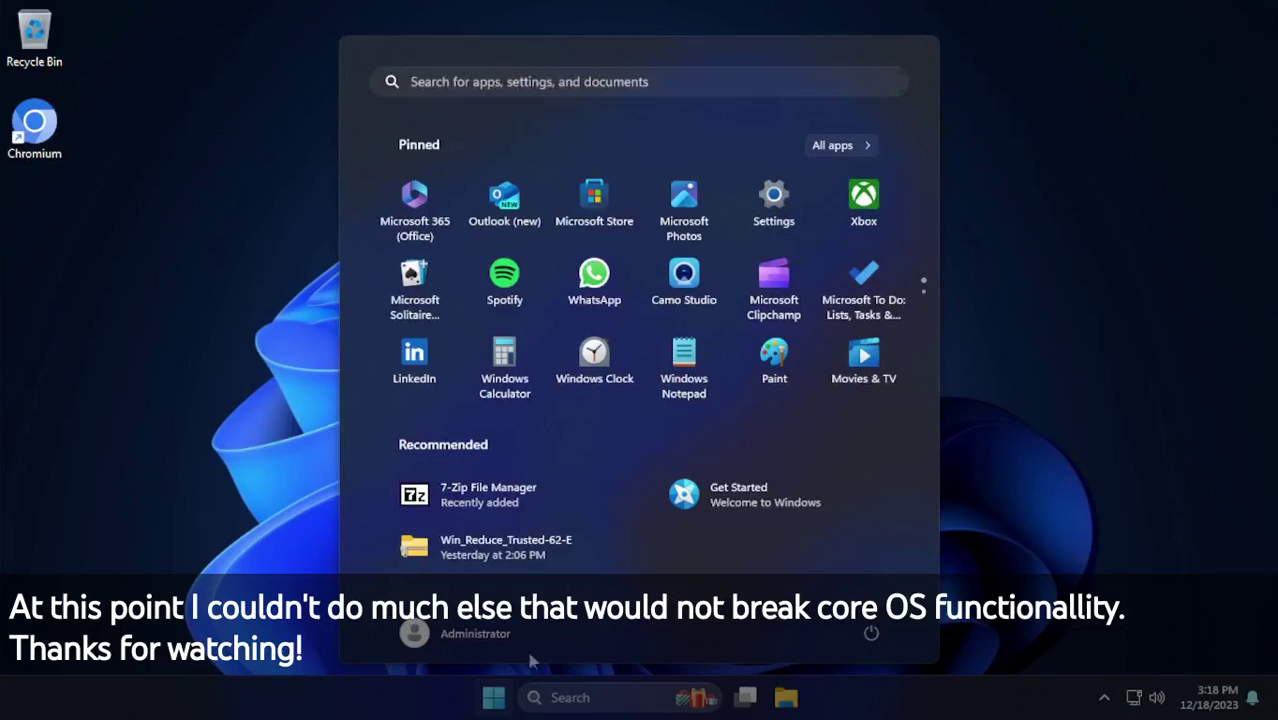
{"action": "left_click", "coordinate": [854, 147]}
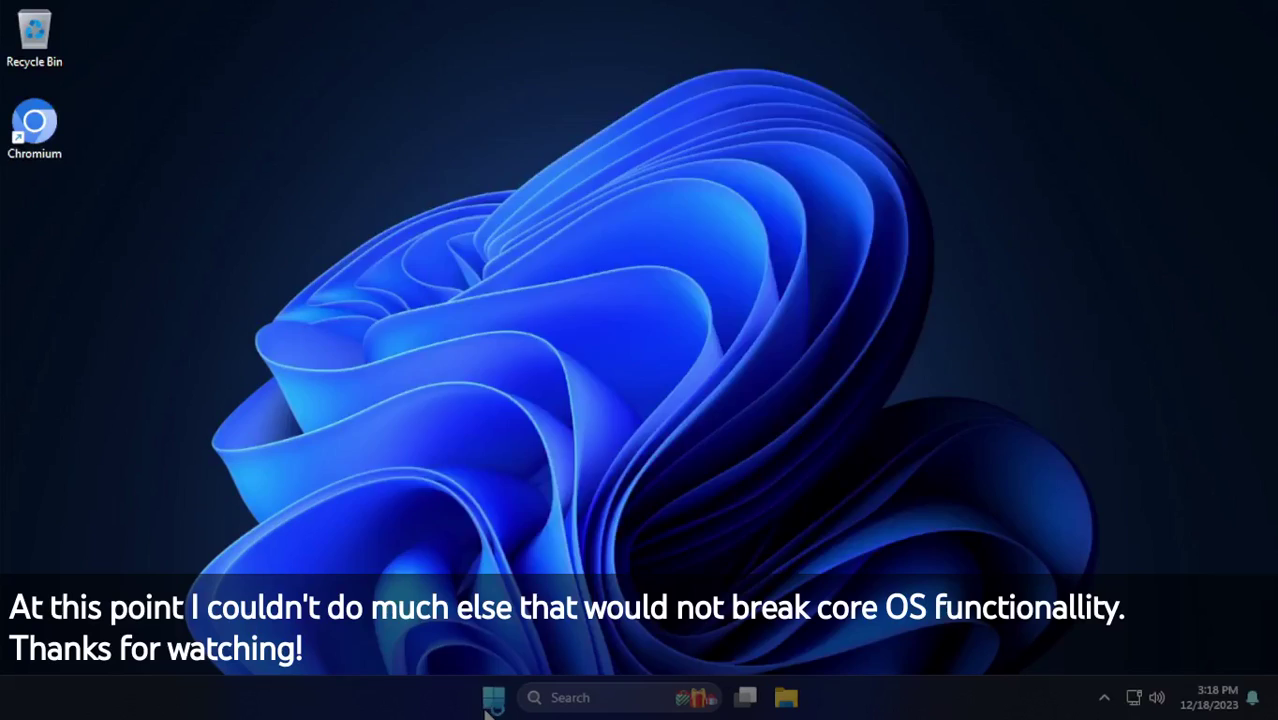
{"action": "left_click", "coordinate": [487, 710]}
{"action": "left_click", "coordinate": [846, 147]}
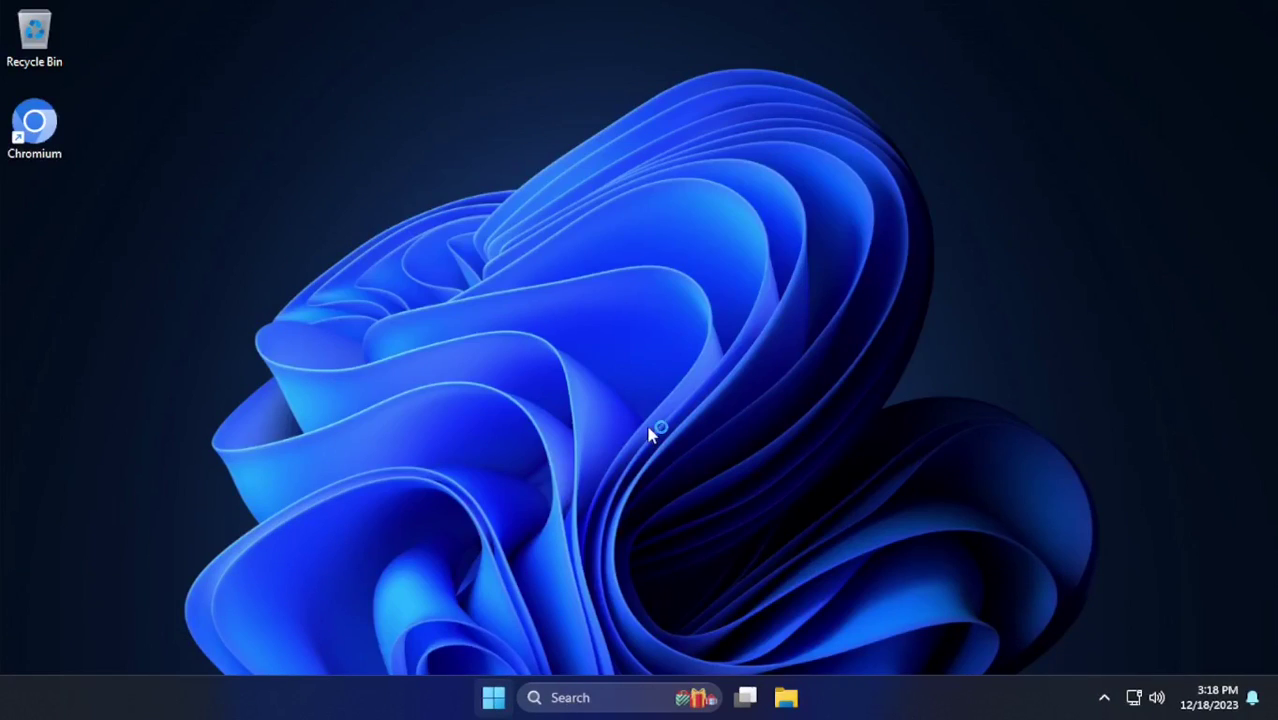
Launch Chromium from the second page of pinned apps in Start.
{"action": "key", "text": "super"}
{"action": "left_click", "coordinate": [924, 291]}
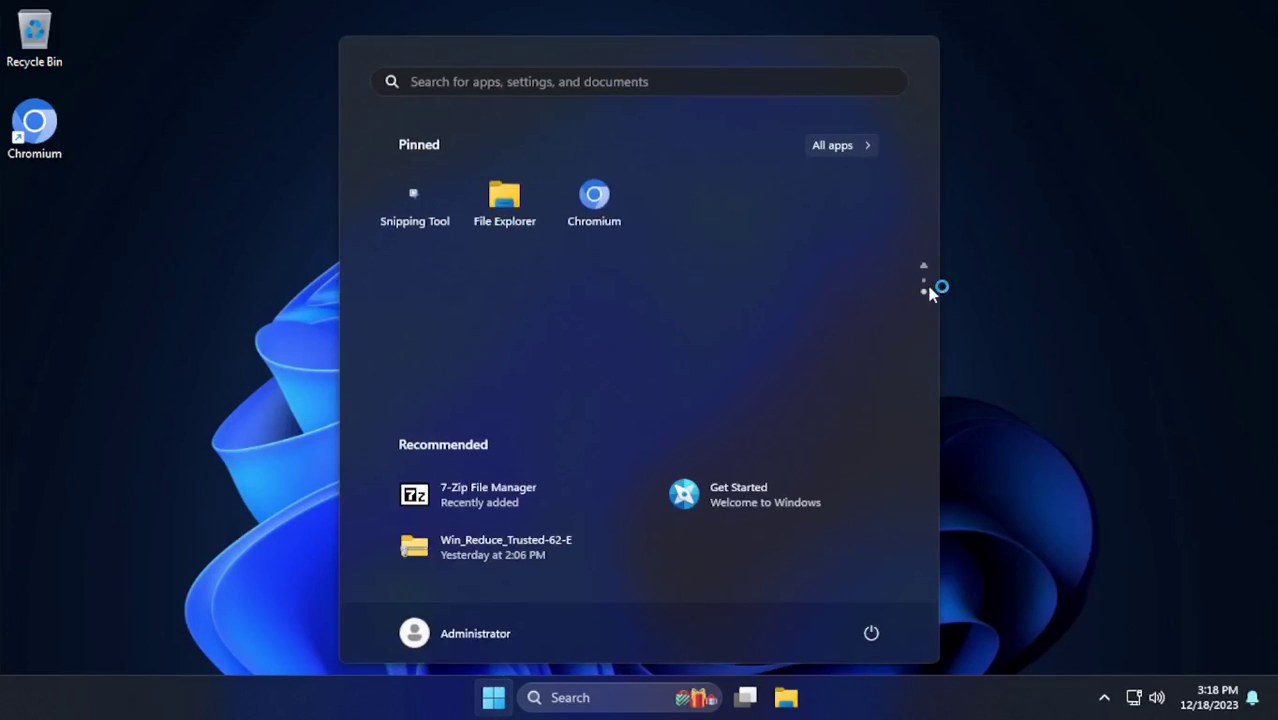
{"action": "left_click", "coordinate": [603, 196]}
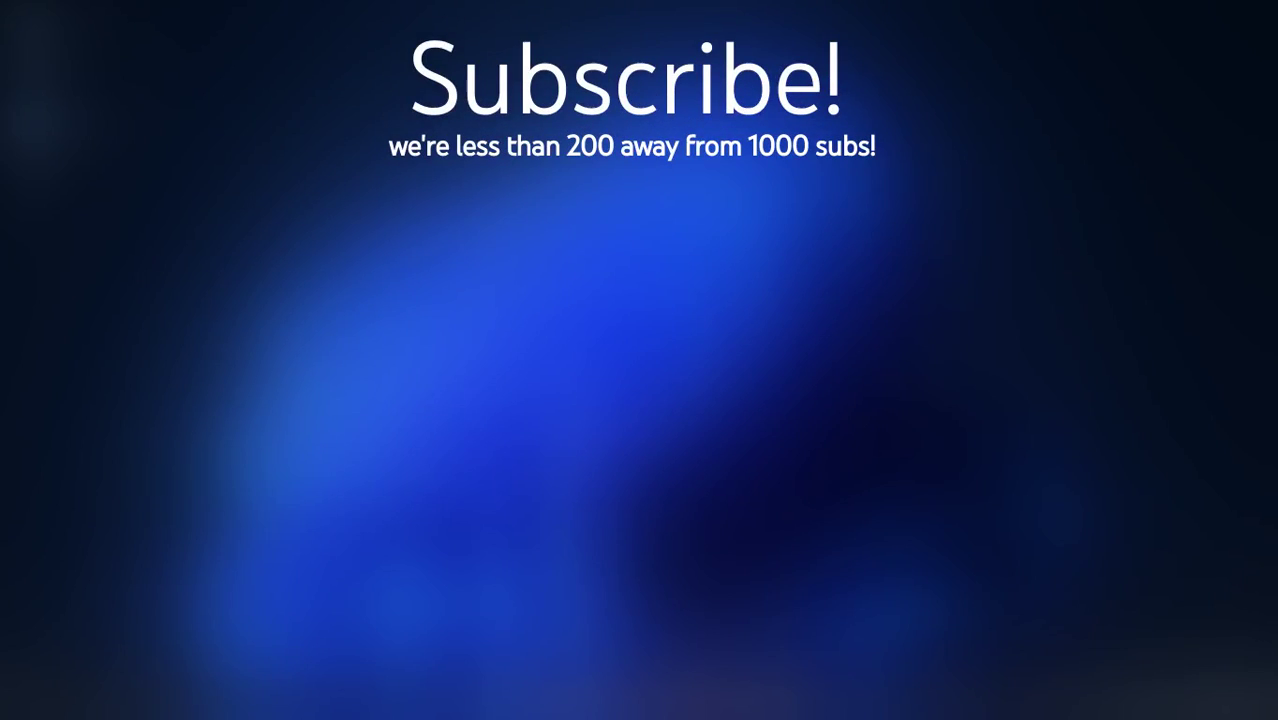